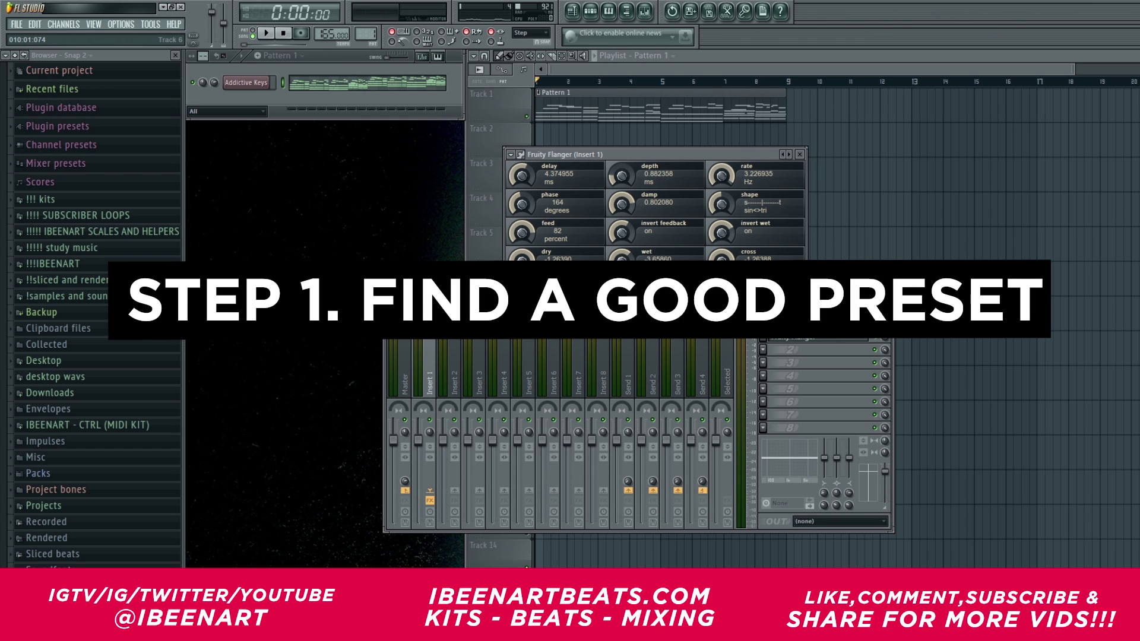
Mute the first Fruity Flanger on Insert 1, copy it into effect slot 5 and arrange the two plugin windows side by side.
click(874, 336)
drag(803, 362, 783, 389)
drag(798, 120, 784, 235)
drag(651, 153, 472, 161)
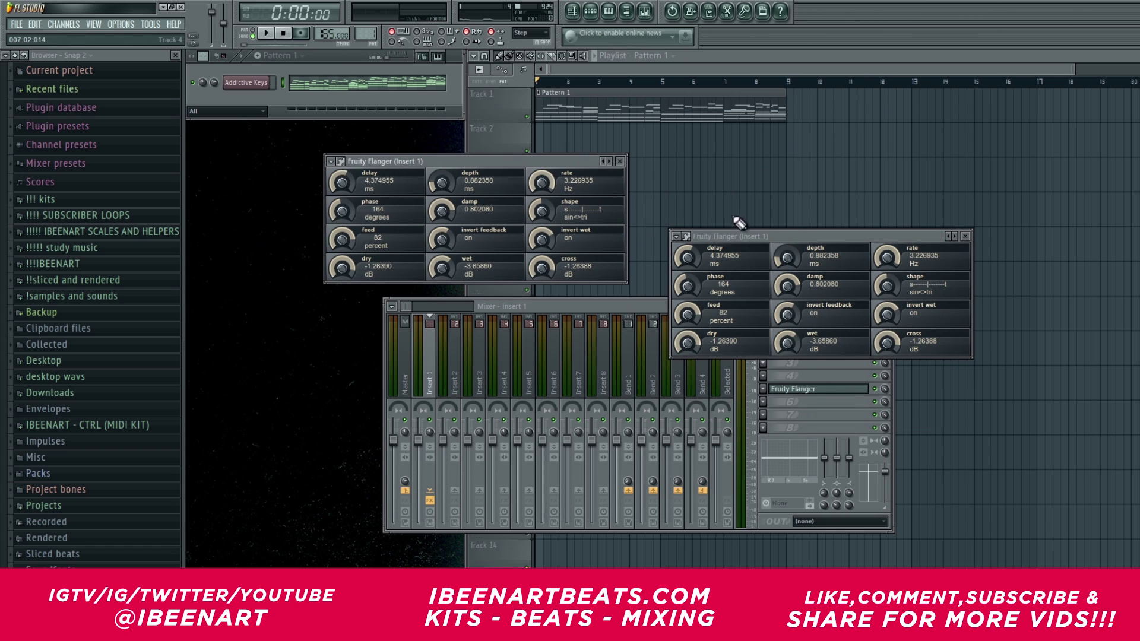
drag(742, 236, 769, 153)
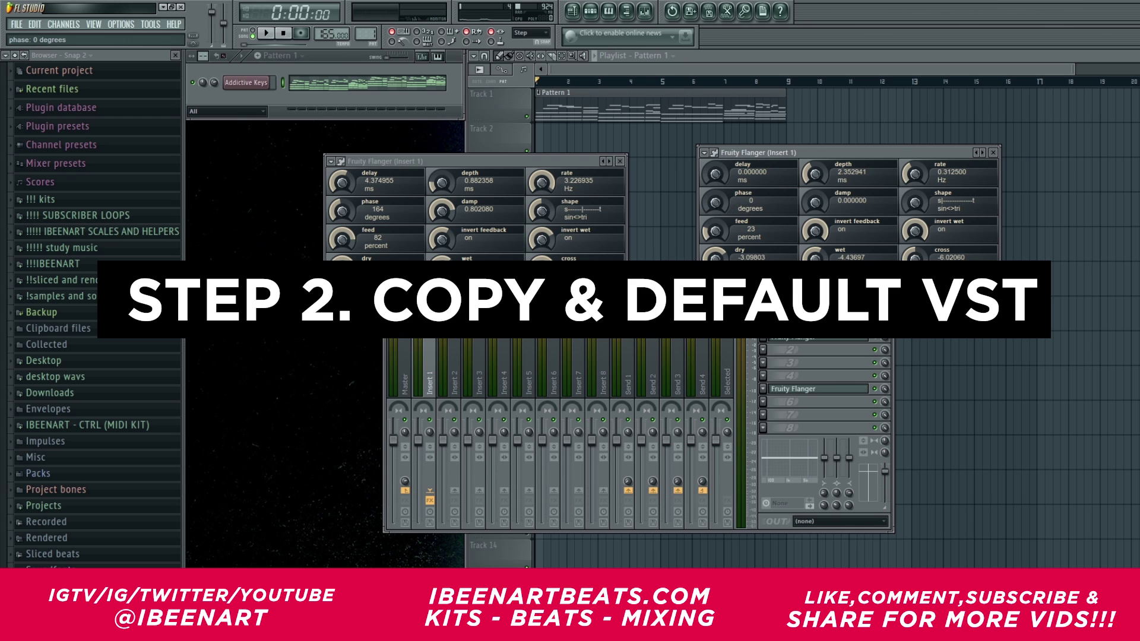
Zero all settings on the copied flanger, with both invert options off and dry, wet and cross at minimum.
drag(715, 231, 715, 321)
drag(818, 168, 816, 279)
drag(915, 231, 915, 262)
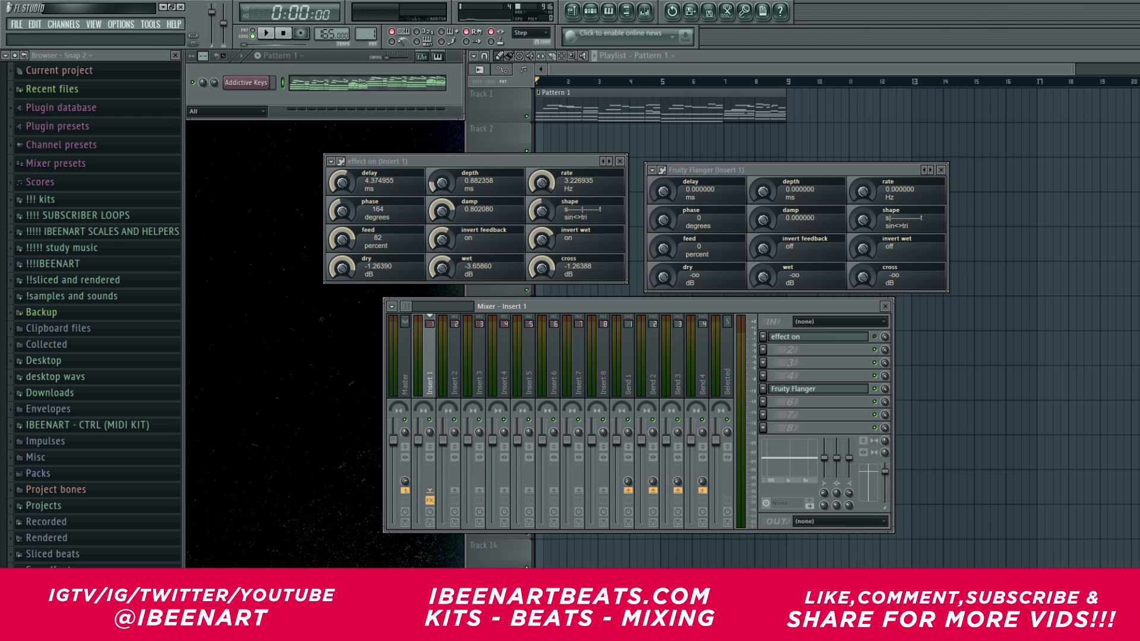
Rename the copied flanger as effect learn and line its window up next to effect on.
key(Return)
drag(731, 165, 731, 157)
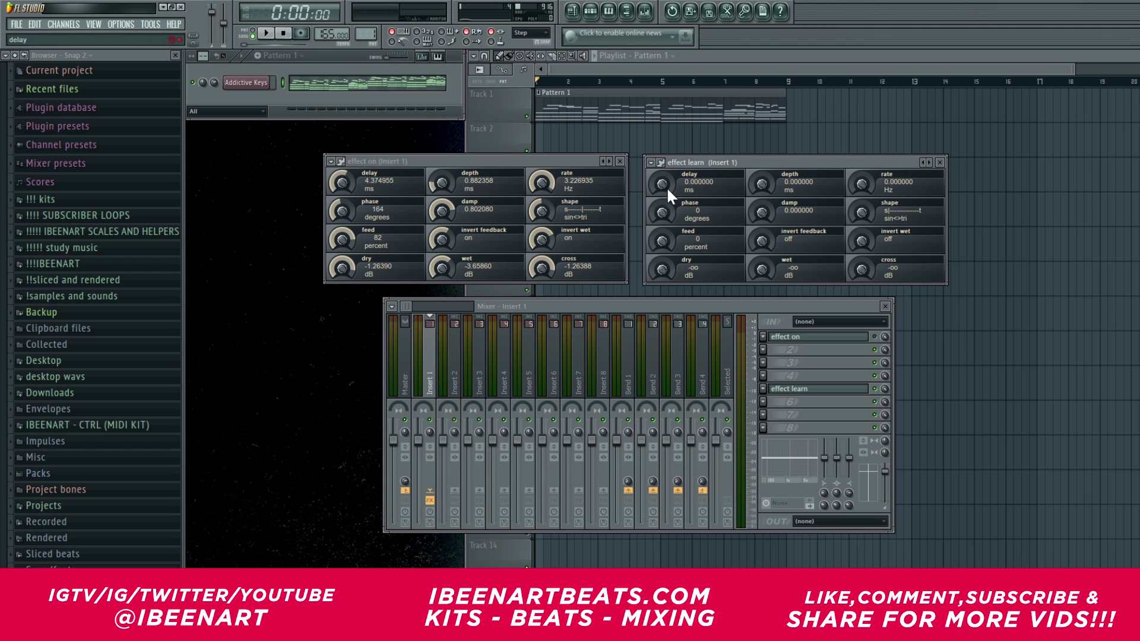
mouse_move(664, 184)
mouse_down()
mouse_move(665, 175)
mouse_move(665, 186)
mouse_up()
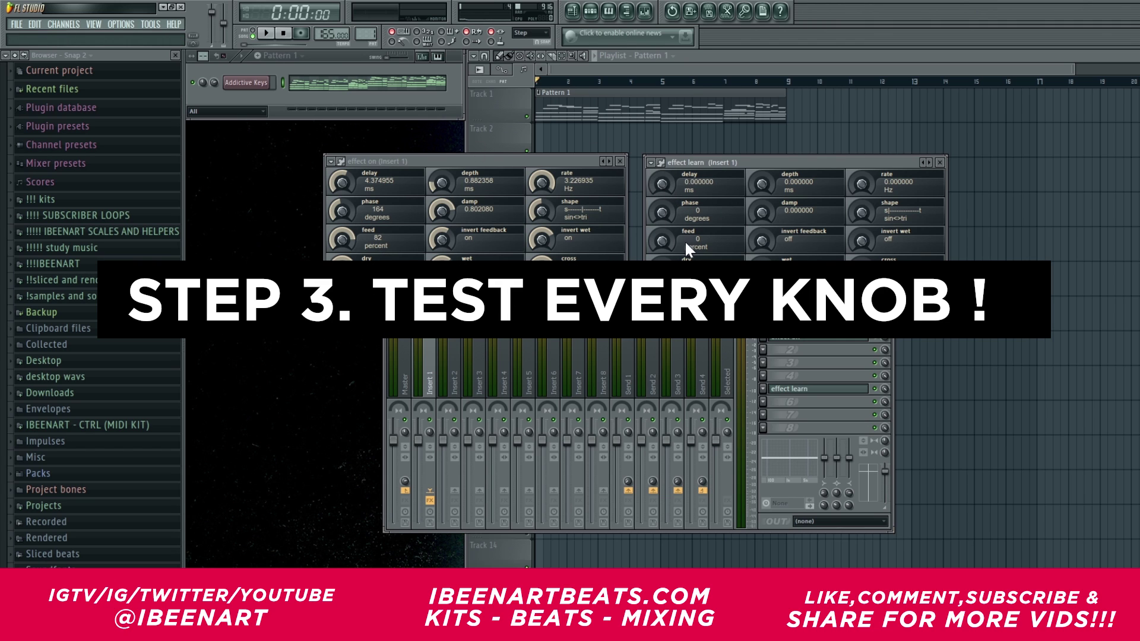
drag(664, 240, 664, 243)
drag(722, 162, 714, 161)
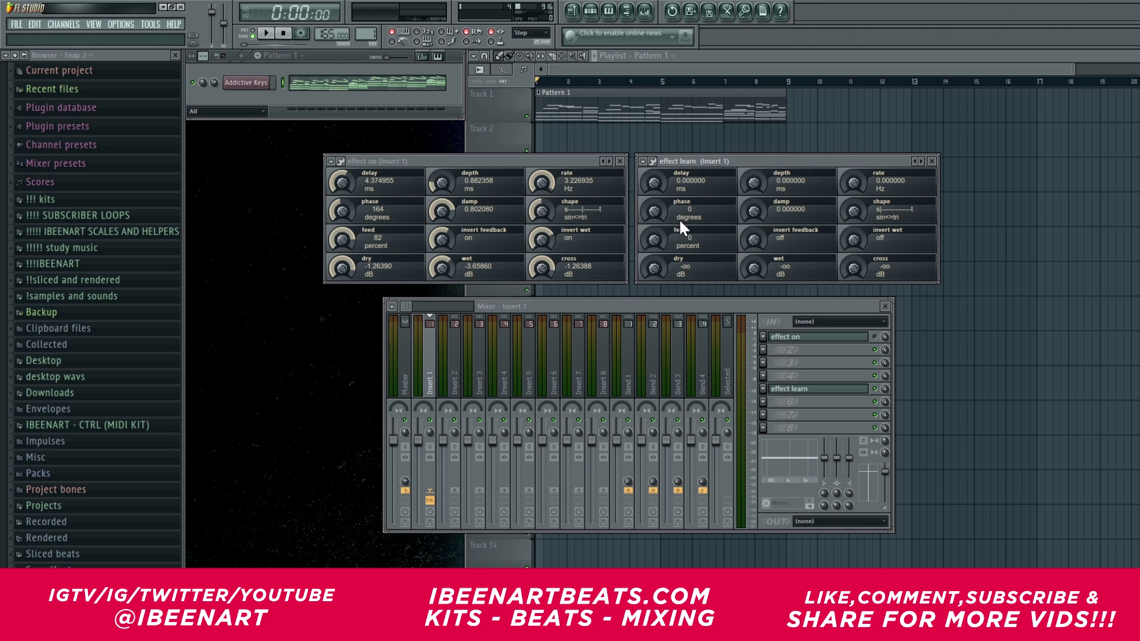
Try the effect learn flanger's knobs and raise dry to about -3.1 dB and wet to about -4.4 dB.
mouse_move(647, 218)
mouse_down()
mouse_move(646, 196)
mouse_move(646, 214)
mouse_up()
drag(754, 239, 761, 215)
drag(762, 244, 762, 261)
drag(652, 262, 652, 272)
drag(750, 262, 749, 264)
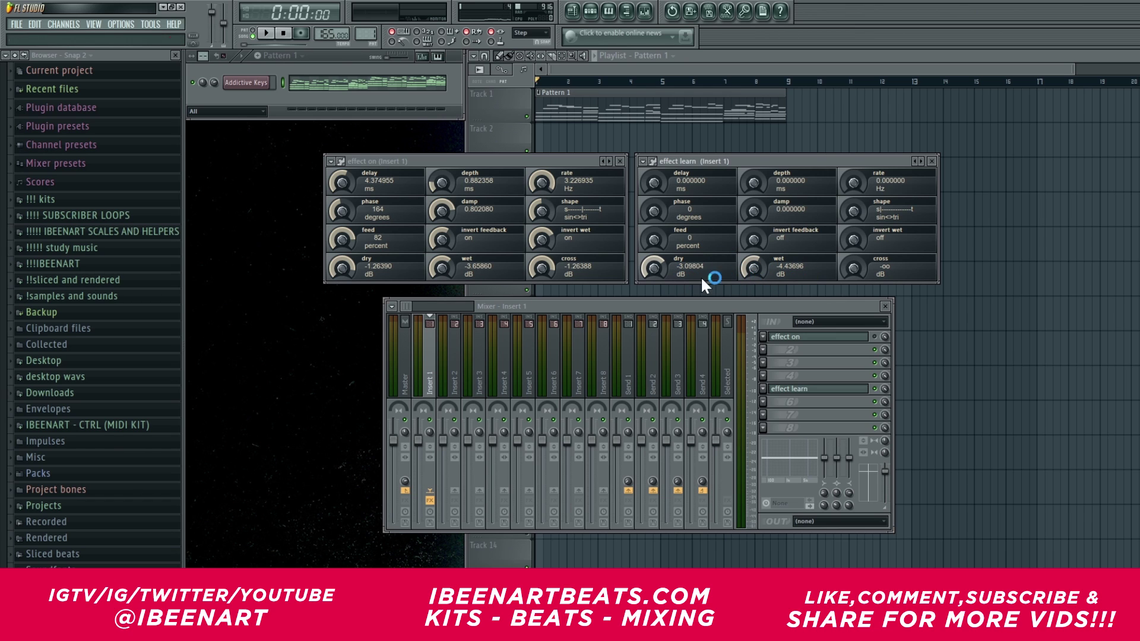
Play the pattern and set effect learn's wet to about -3.9 dB, rate to 0.60 Hz and delay to 2.9 ms.
key(space)
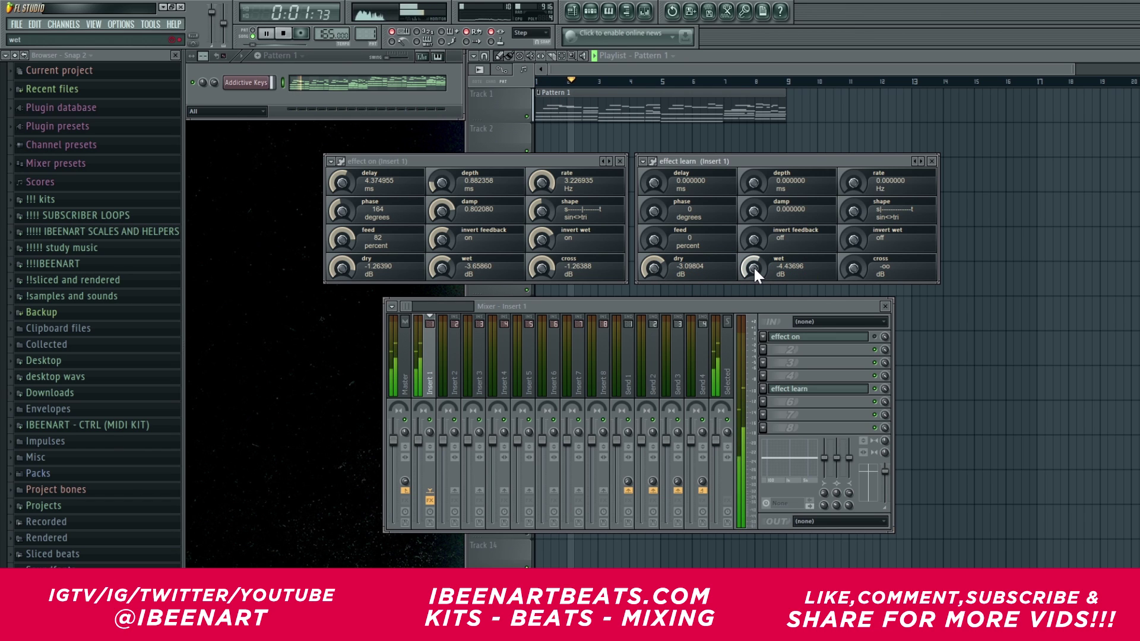
mouse_move(753, 266)
mouse_down()
mouse_move(754, 255)
mouse_move(752, 266)
mouse_up()
drag(853, 183, 853, 170)
drag(654, 182, 653, 186)
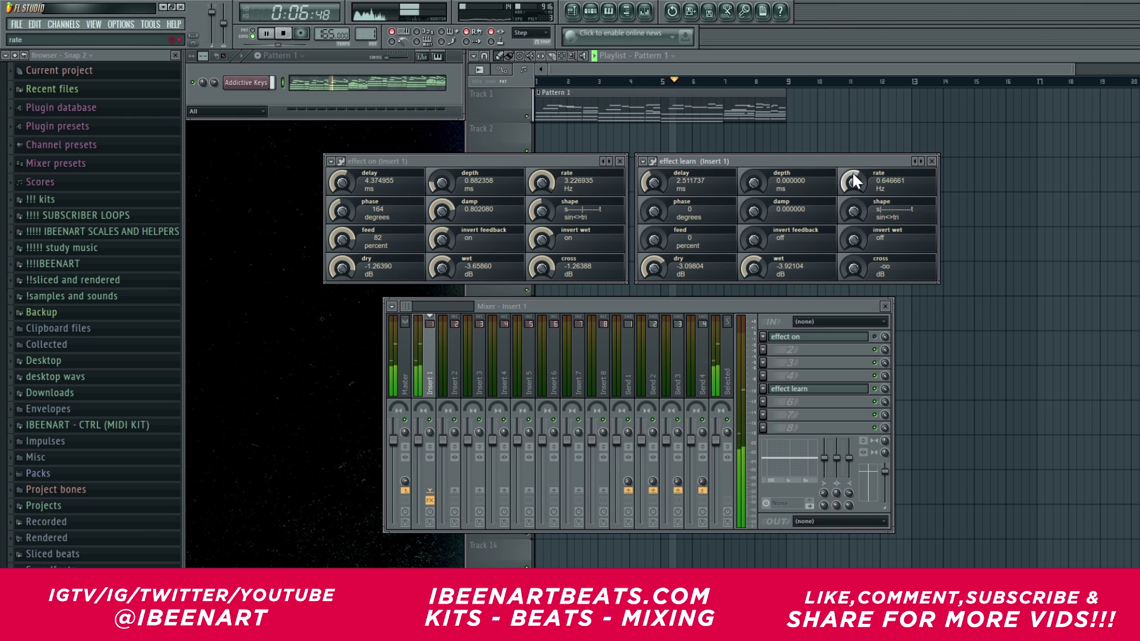
drag(853, 173, 852, 176)
drag(656, 184, 657, 183)
Set effect learn's depth to about 1.13 ms, damp to 0.69 and rate to 3.45 Hz, with shape at its midpoint.
mouse_move(761, 187)
mouse_down()
mouse_move(761, 231)
mouse_move(758, 193)
mouse_up()
drag(849, 213, 849, 214)
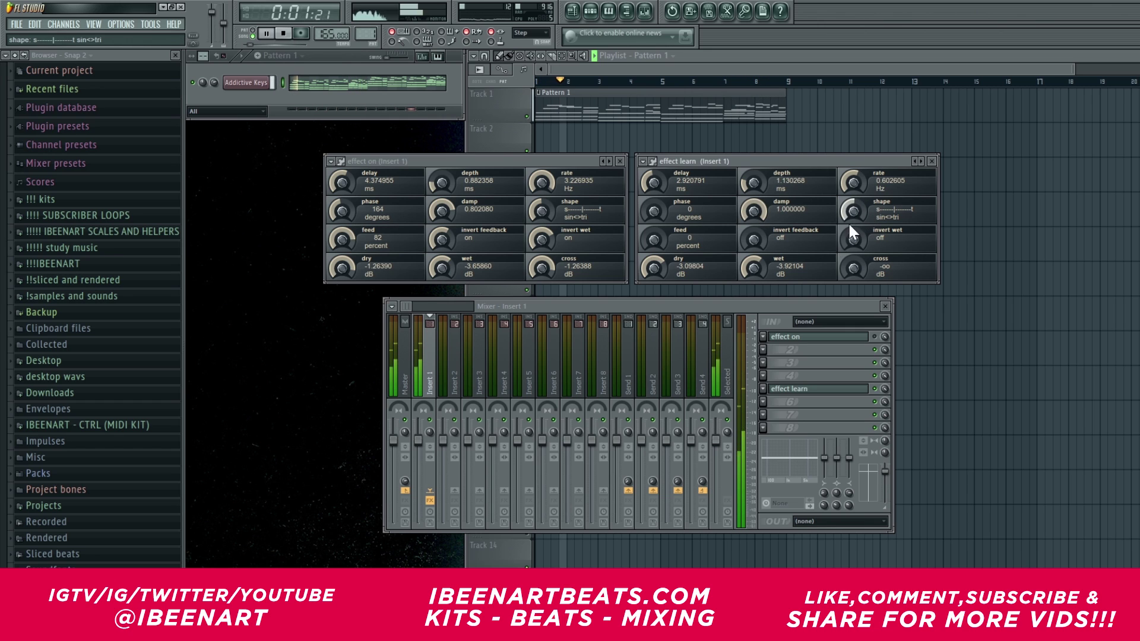
drag(756, 209, 756, 228)
drag(850, 213, 850, 164)
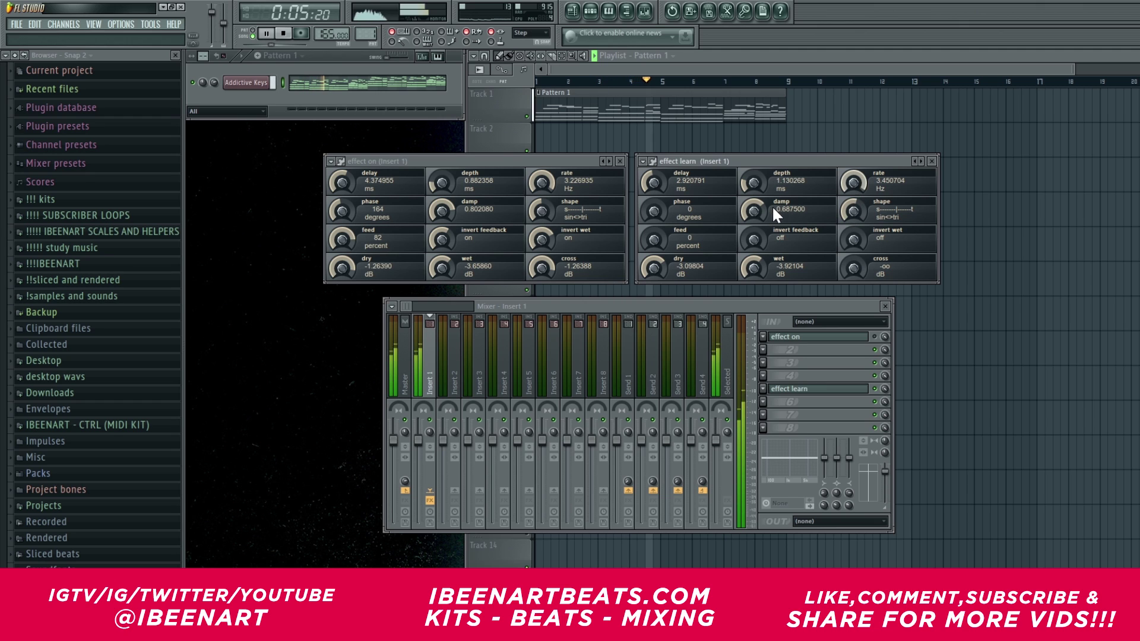
Turn on effect learn's invert feedback and invert wet, and set damp to about 0.76 and rate to about 0.96 Hz.
drag(765, 203, 724, 255)
drag(847, 242, 850, 238)
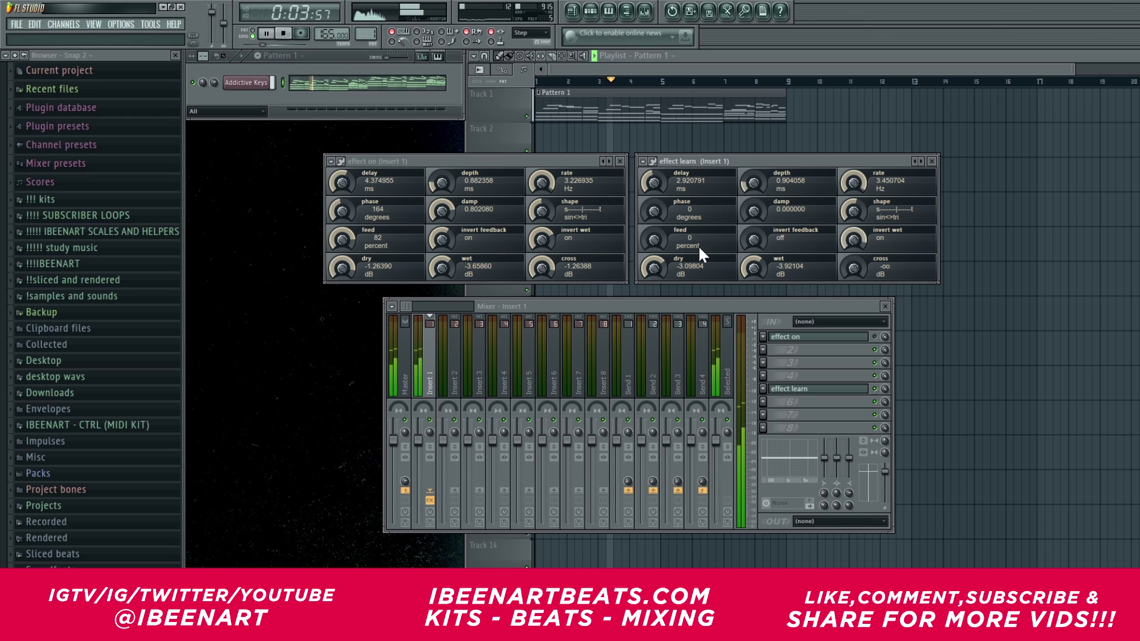
drag(752, 242, 753, 223)
drag(842, 232, 842, 255)
drag(752, 239, 744, 198)
mouse_move(853, 181)
mouse_down()
mouse_move(853, 199)
mouse_move(854, 173)
mouse_up()
drag(777, 176, 776, 148)
click(853, 237)
Set effect learn's phase to 119 degrees, feed to 84 percent and depth to about 0.73 ms.
drag(656, 240, 654, 190)
mouse_move(654, 239)
mouse_down()
mouse_move(654, 215)
mouse_move(653, 252)
mouse_move(653, 226)
mouse_move(660, 233)
mouse_up()
drag(754, 181, 754, 208)
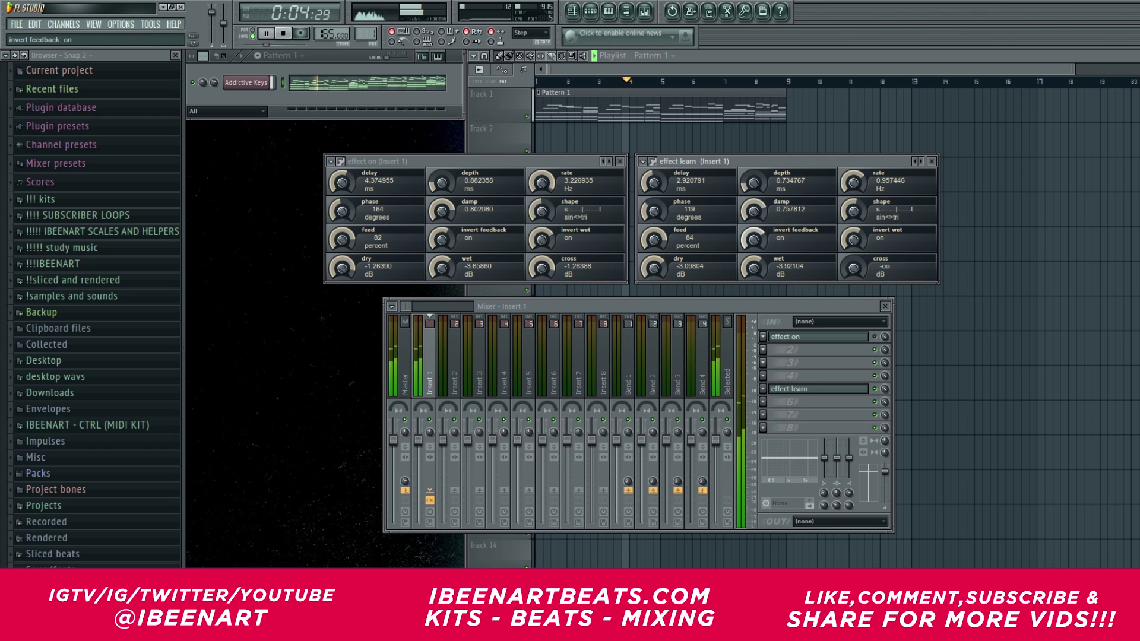
Set effect learn's wet to about -2.6 dB, cross to -2.0 dB and rate to 2.3 Hz, and stop playback.
drag(756, 265, 756, 258)
mouse_move(854, 267)
mouse_down()
mouse_move(855, 240)
mouse_move(854, 261)
mouse_up()
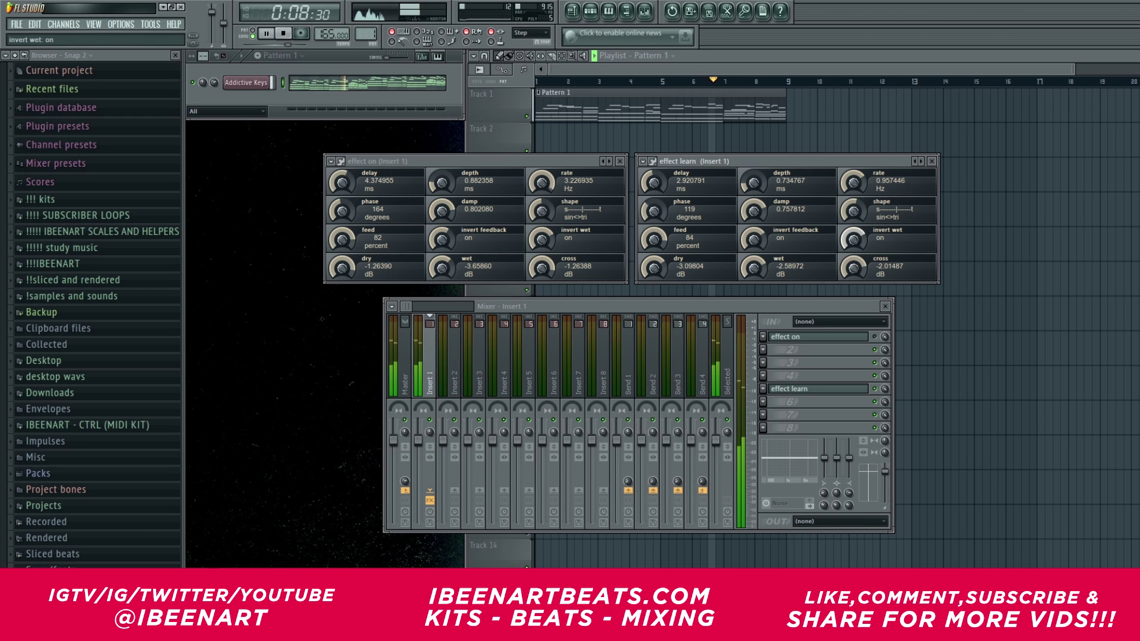
drag(854, 181, 853, 172)
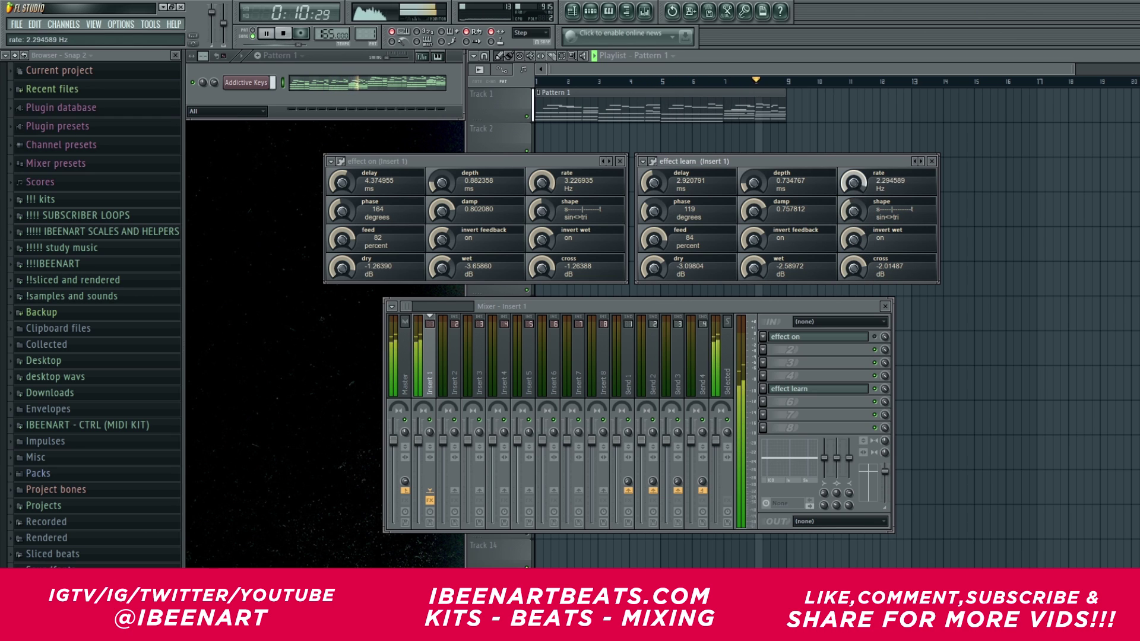
key(space)
Play the pattern through effect on with effect learn muted, and switch back to effect learn to compare the sound.
click(867, 390)
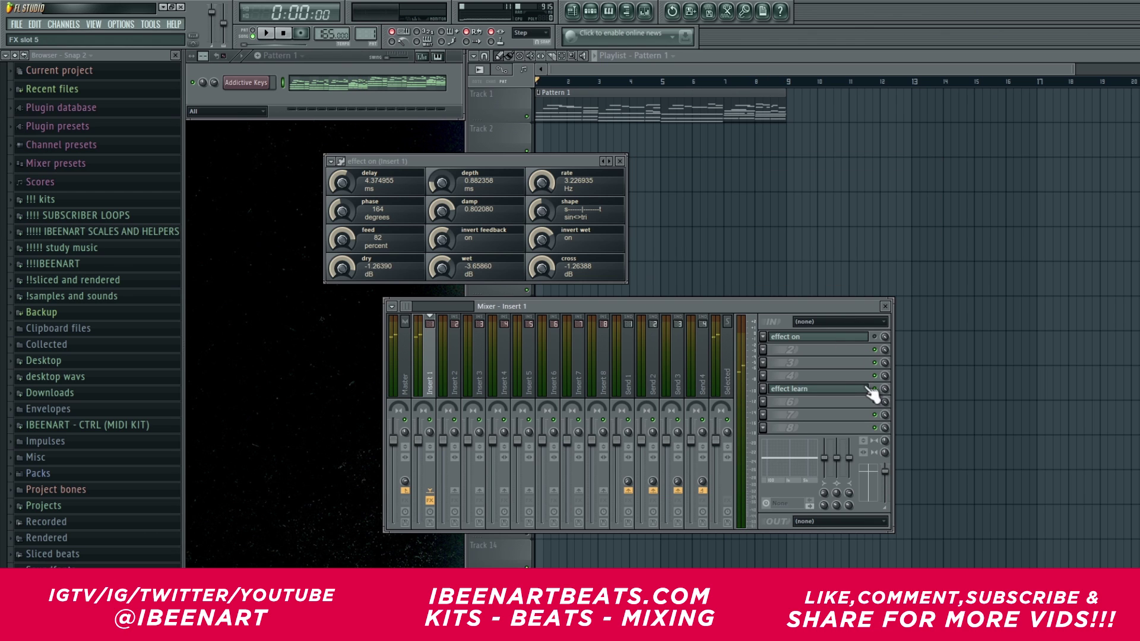
click(868, 389)
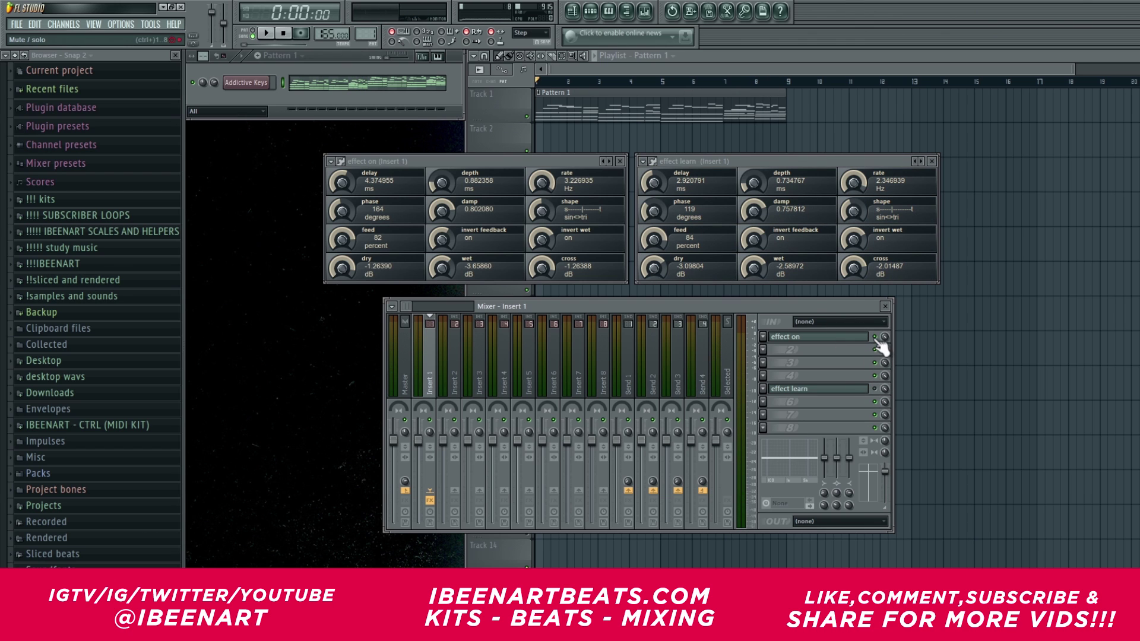
key(space)
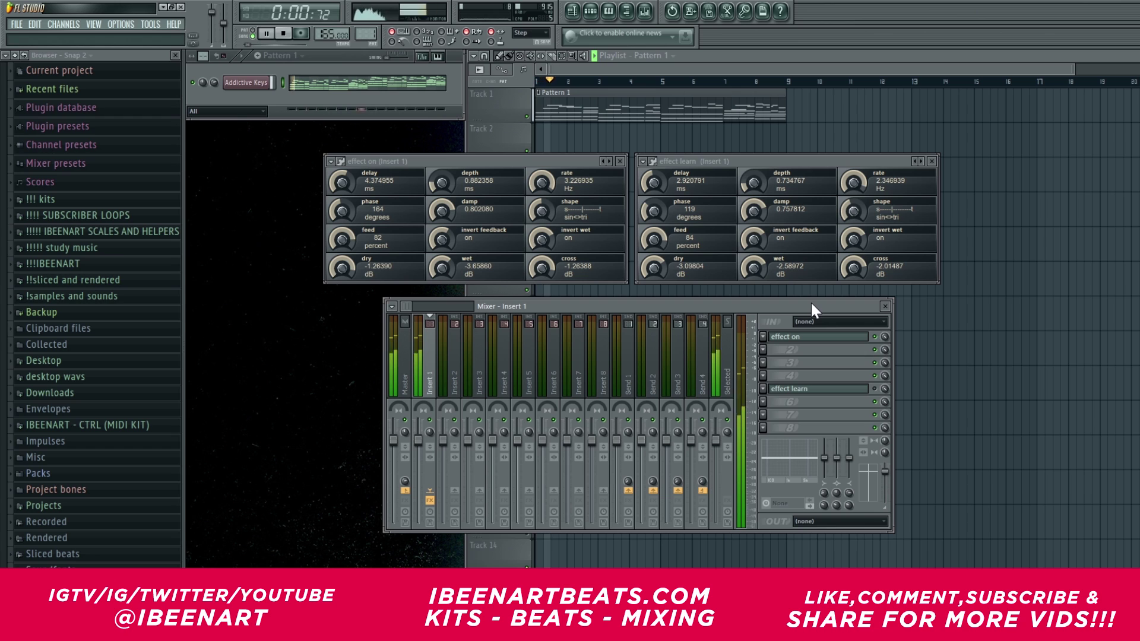
click(874, 337)
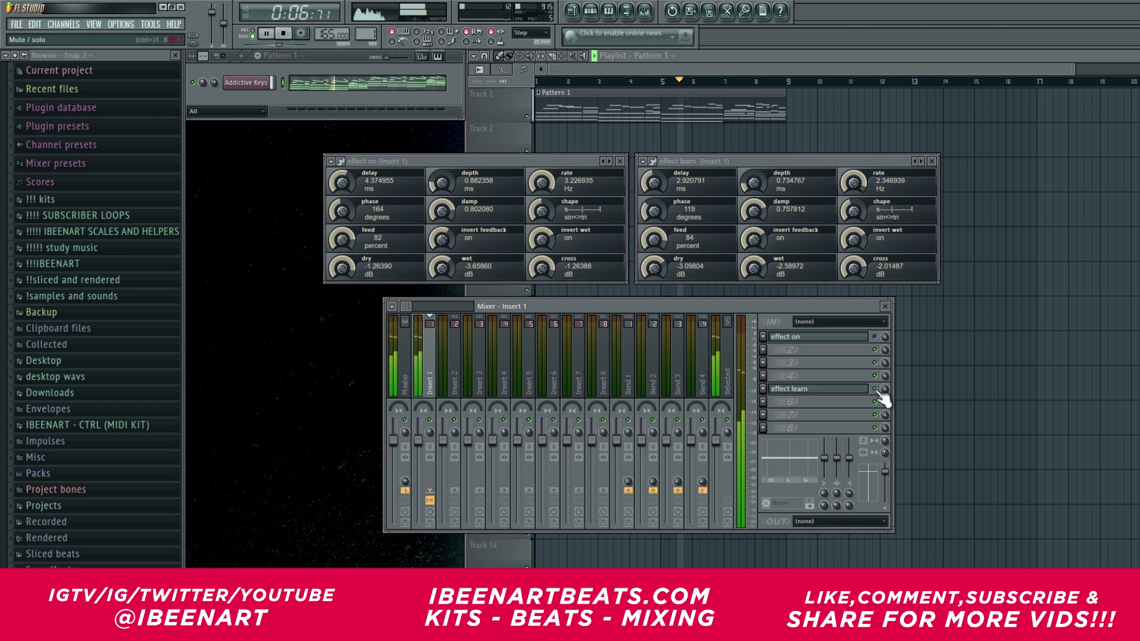
Set effect learn's cross to about -1.85 dB, rate to 2.5 Hz and depth to 1.15 ms, and stop playback.
scroll(857, 261, up, 2)
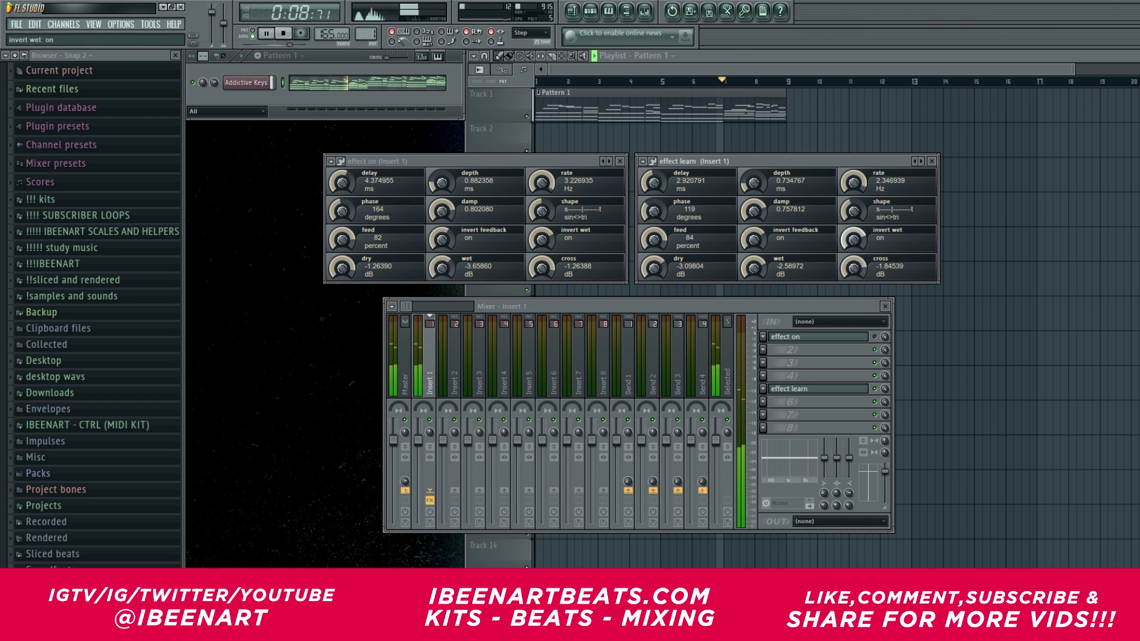
scroll(850, 191, up, 2)
scroll(757, 179, up, 3)
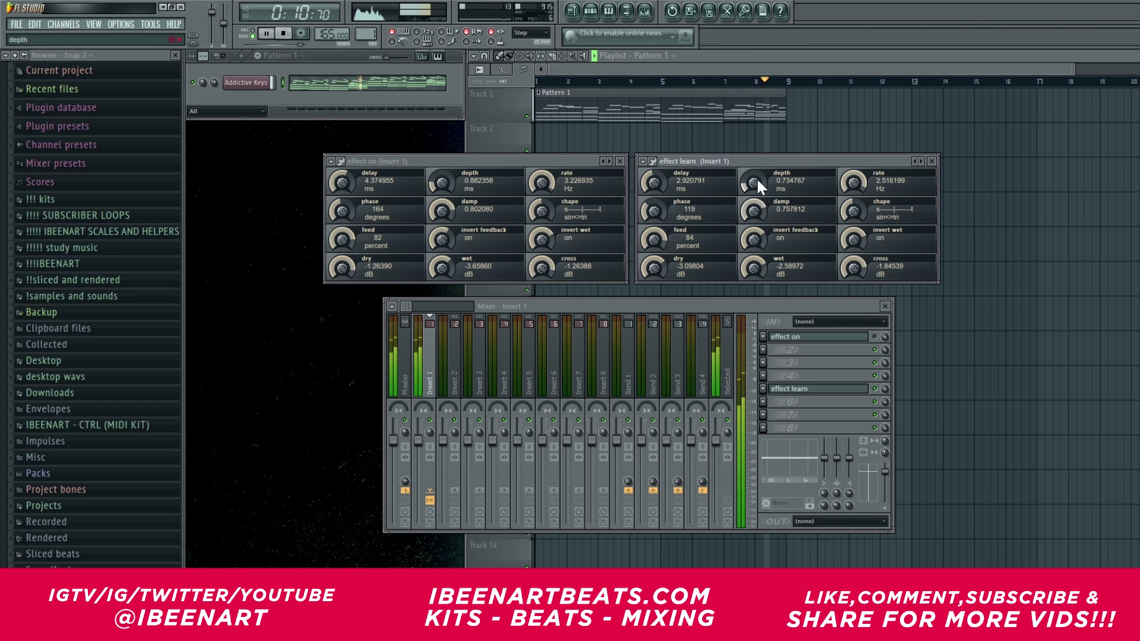
key(space)
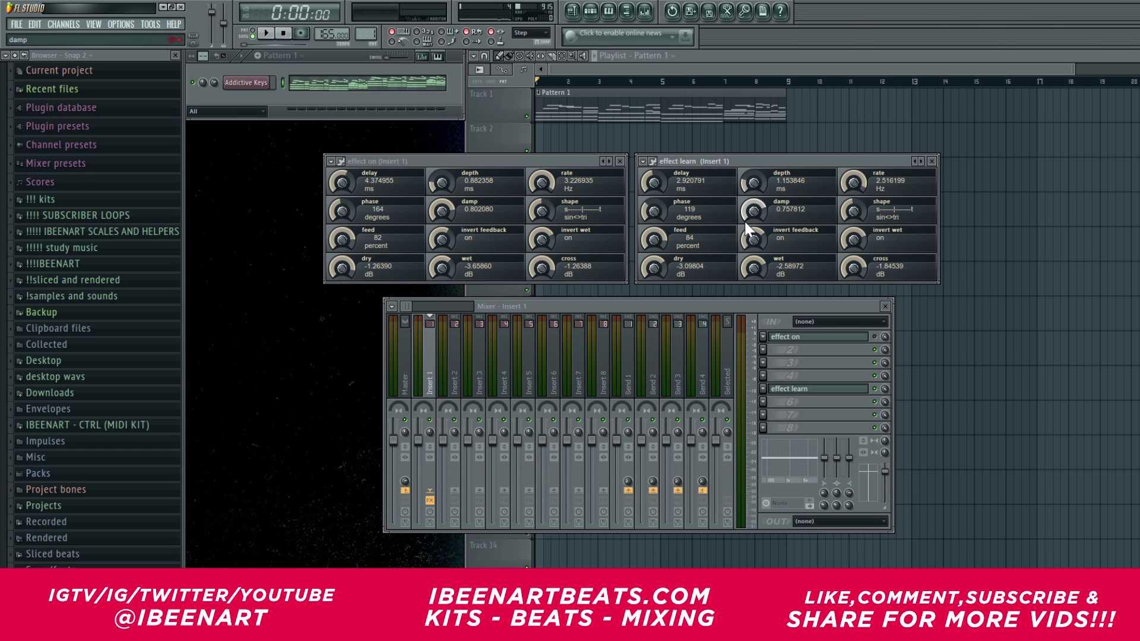
Audition effect learn's depth with playback on and off, and settle it at about 1.58 ms.
drag(755, 181, 753, 224)
key(space)
key(space)
drag(758, 183, 758, 188)
drag(758, 183, 757, 193)
key(space)
mouse_move(758, 183)
mouse_down()
mouse_move(754, 154)
mouse_move(754, 183)
mouse_up()
Lower effect learn's rate to about 0.56 Hz and damp to about 0.22, and stop playback.
drag(859, 176, 859, 191)
mouse_move(754, 209)
mouse_down()
mouse_move(754, 221)
mouse_move(760, 203)
mouse_up()
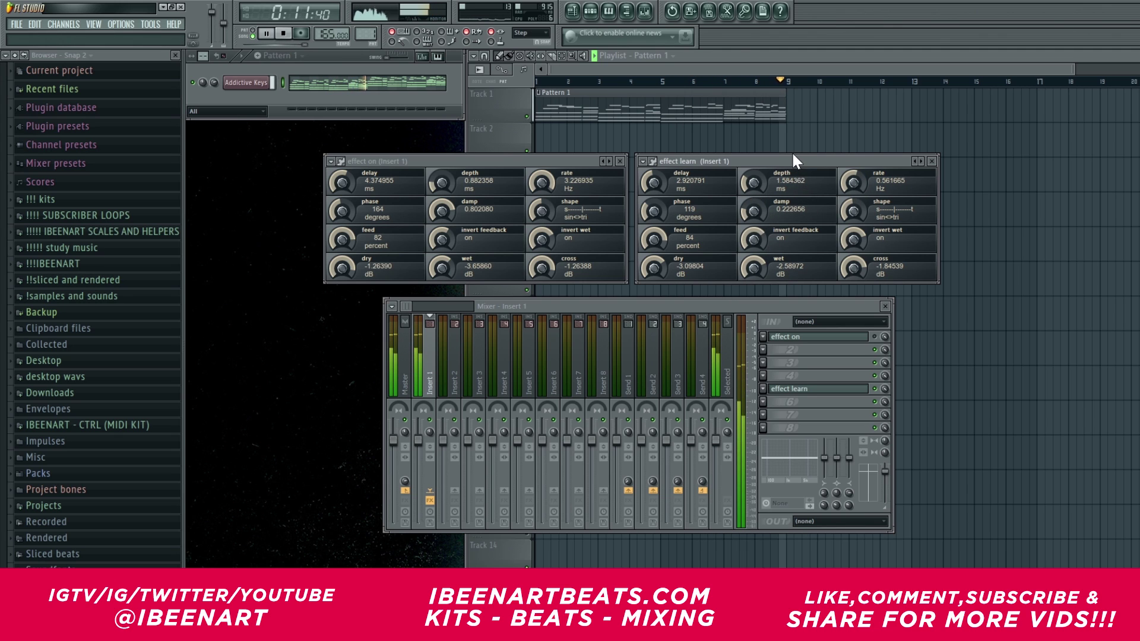
key(space)
Compare the sound with effect learn's damp at 1.0 and at about 0.06 during playback.
drag(746, 211, 745, 209)
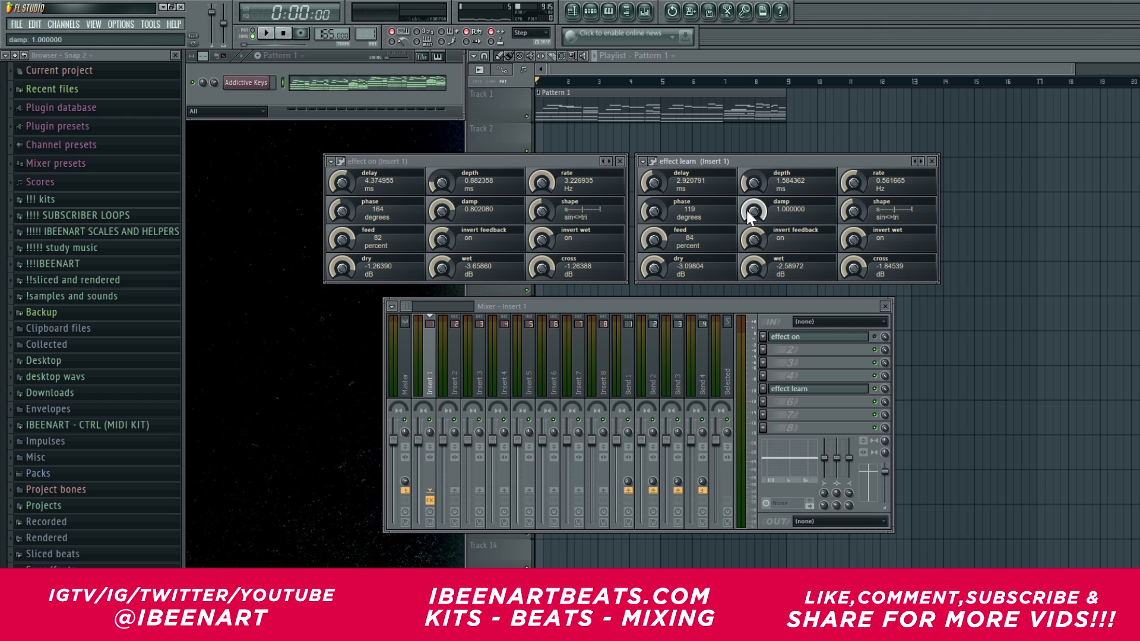
key(space)
drag(752, 208, 753, 254)
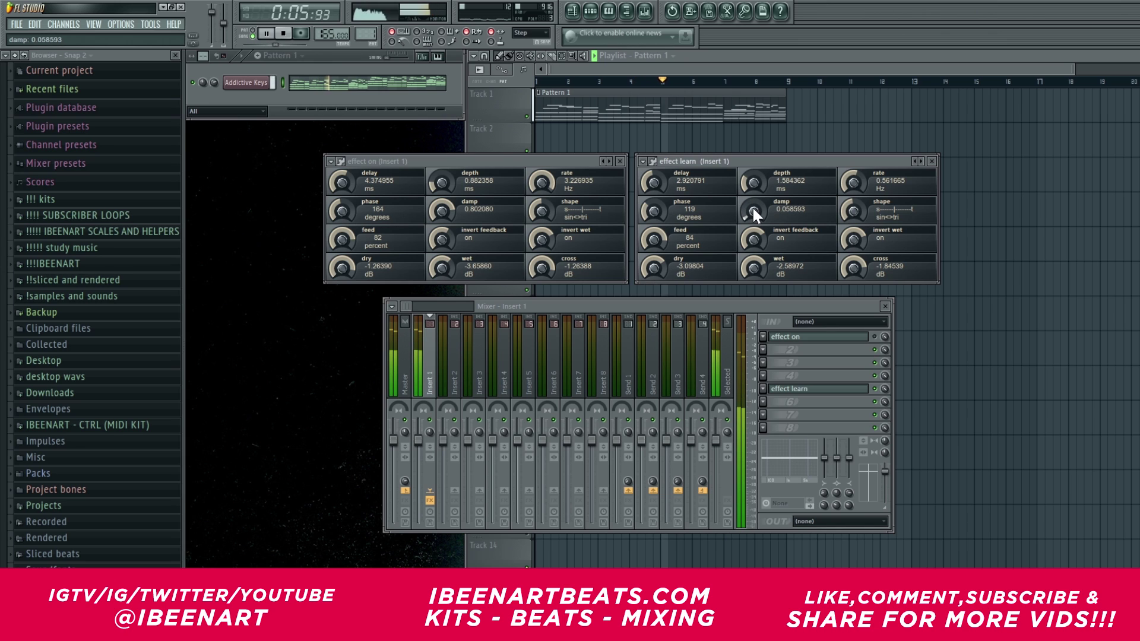
key(space)
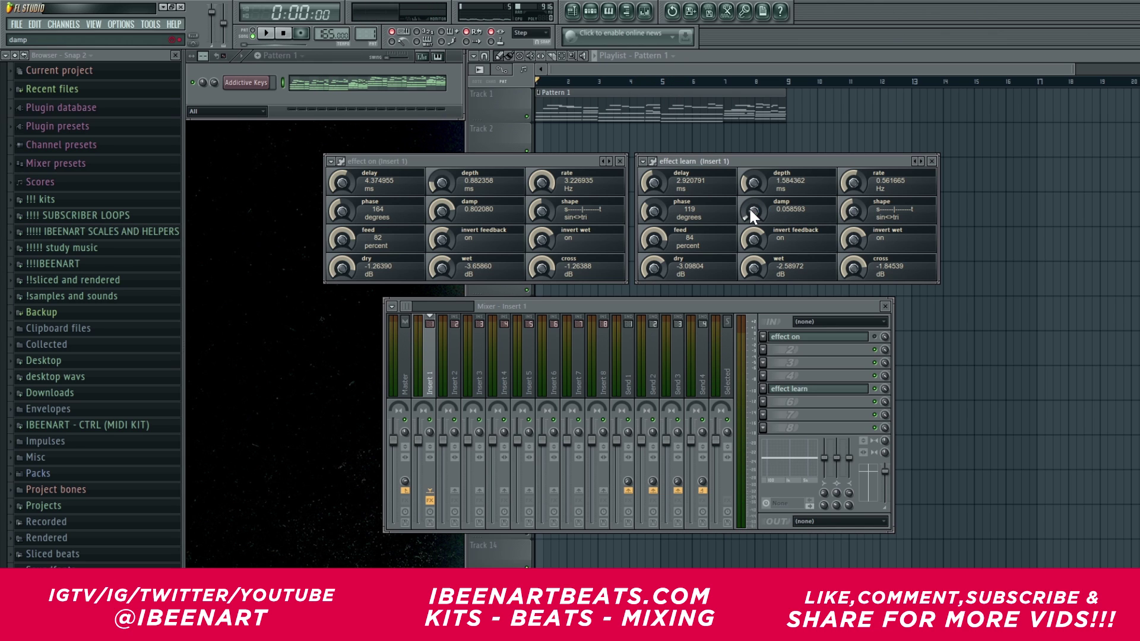
Audition effect learn with damp at about 0.82 and with damp turned lower.
drag(746, 207, 747, 209)
drag(742, 207, 749, 213)
key(space)
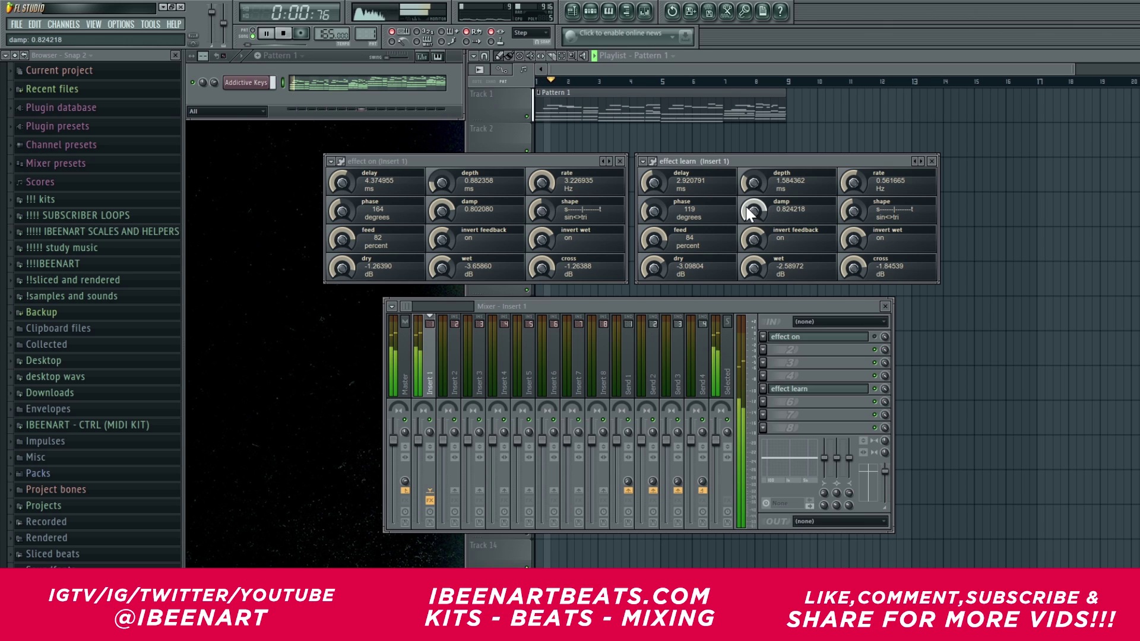
key(space)
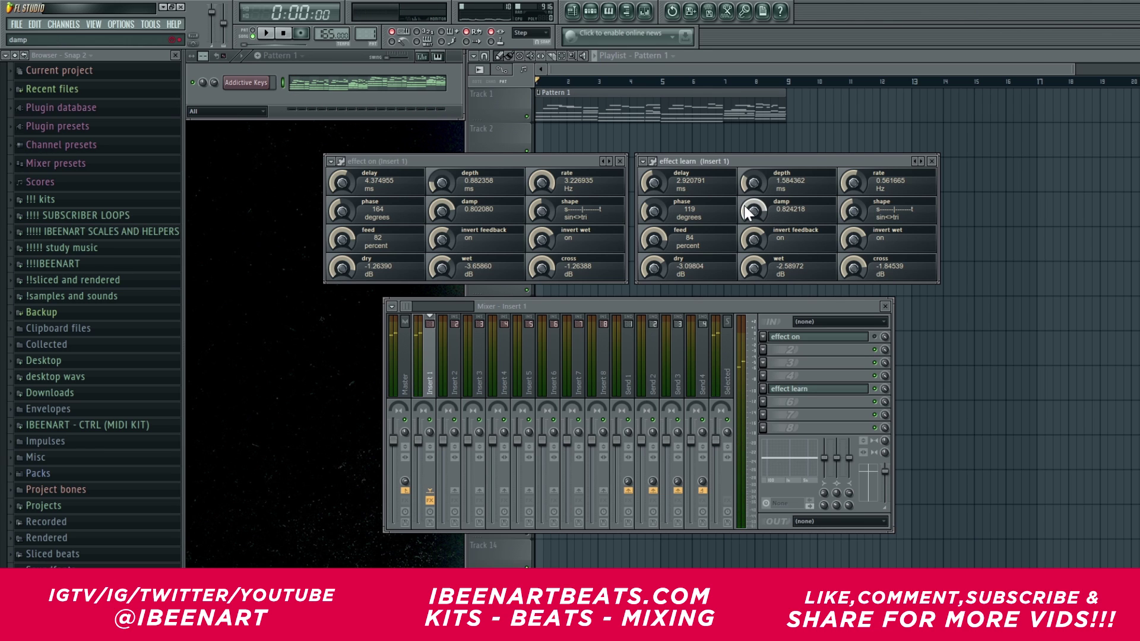
drag(743, 205, 743, 244)
key(space)
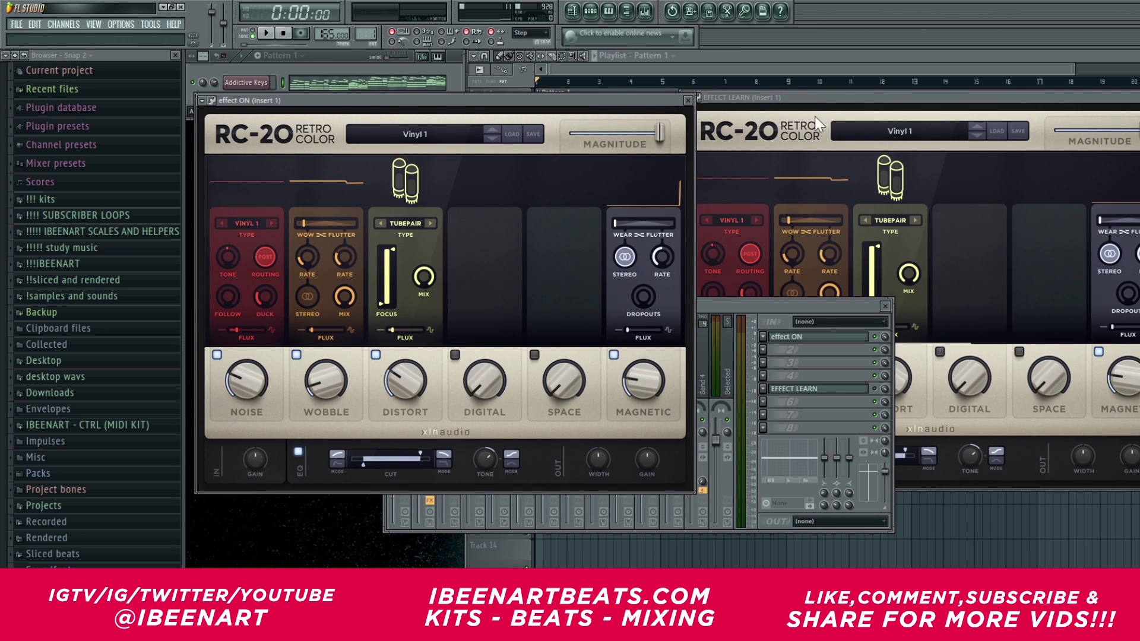
Load the --- INIT --- preset in the EFFECT LEARN RC-20 and align its window beside effect ON.
click(814, 116)
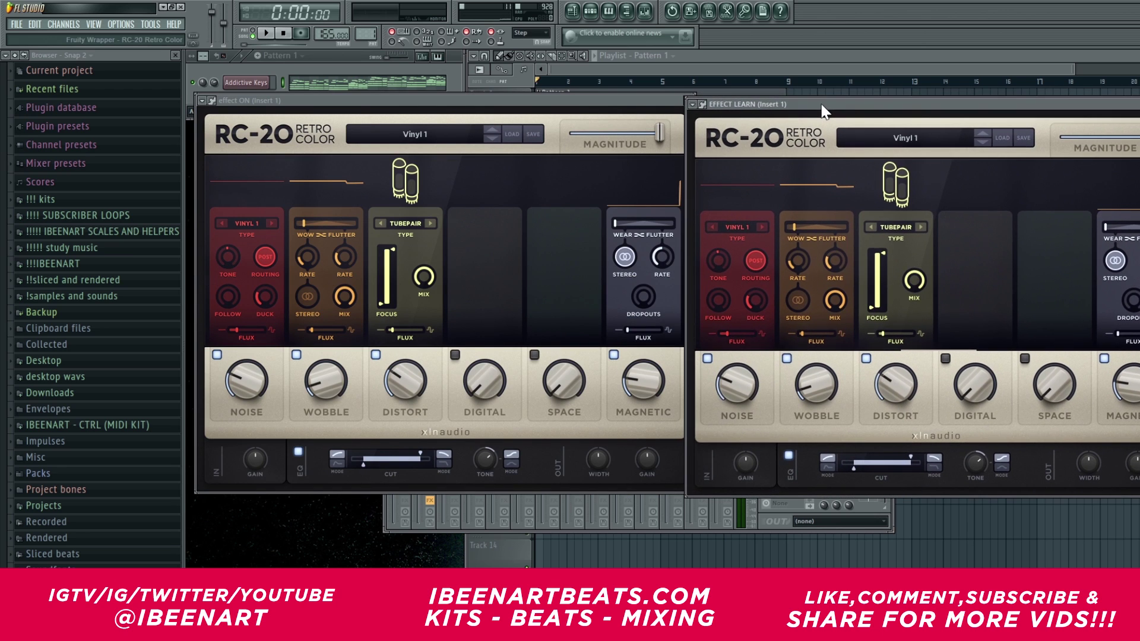
click(924, 135)
scroll(854, 250, up, 20)
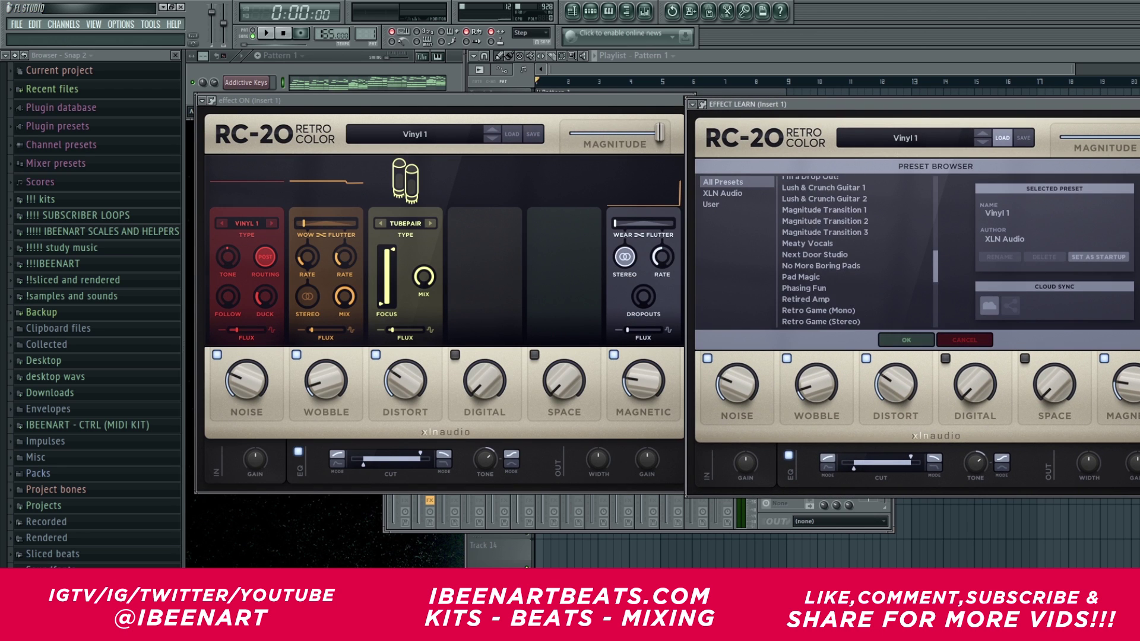
click(854, 182)
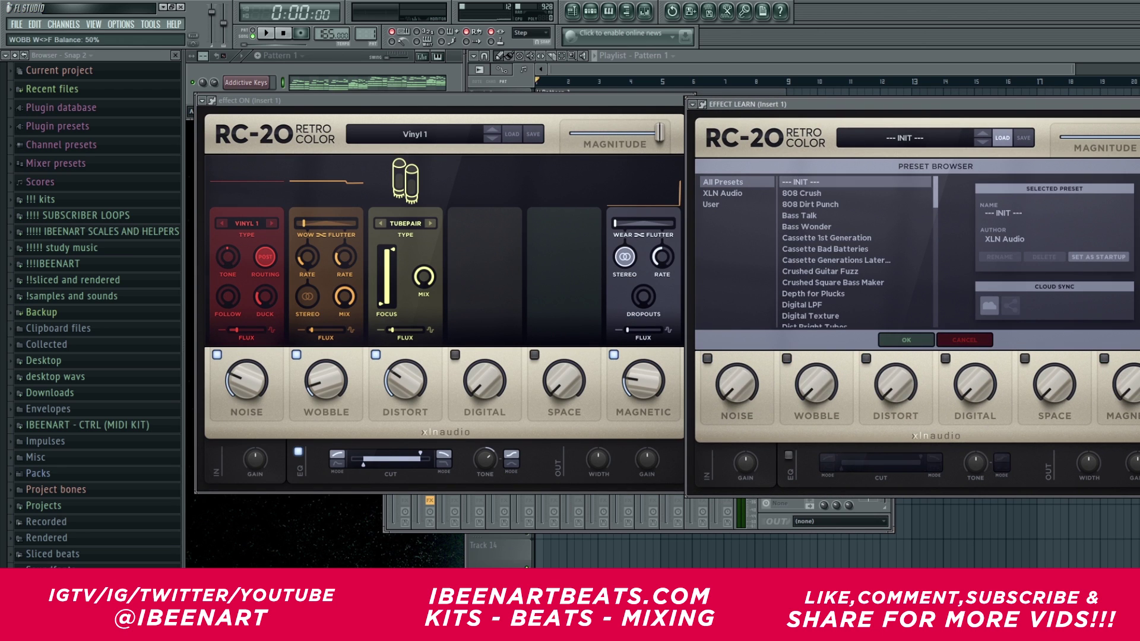
click(905, 339)
drag(740, 104, 749, 101)
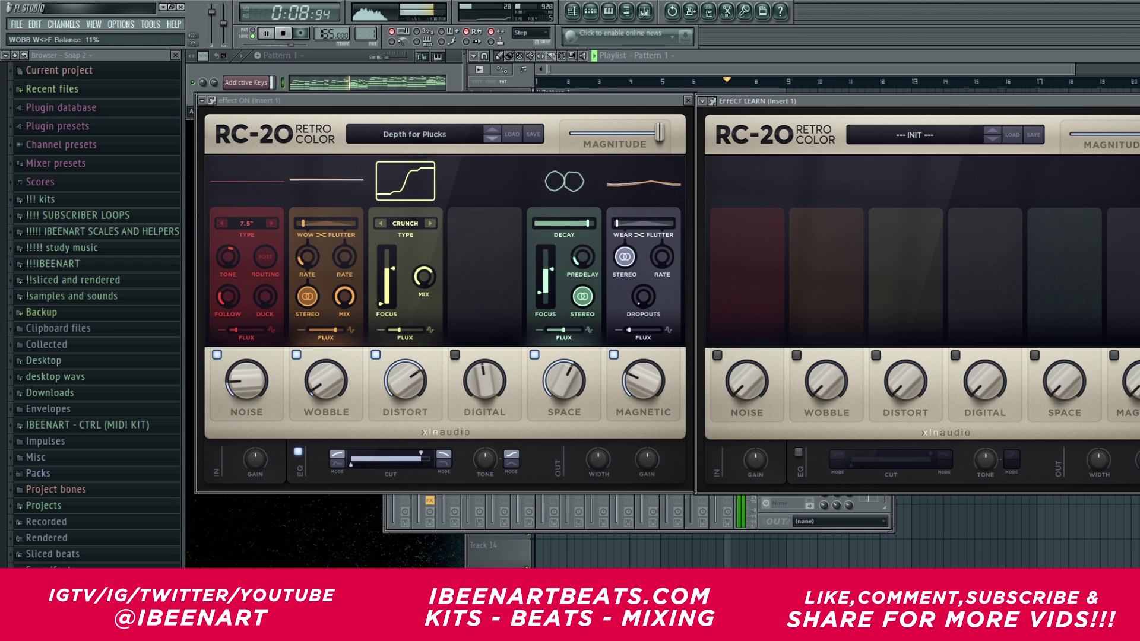
Lower Insert 1's mixer level to about -4.7 dB, stop playback and return to the effect ON RC-20.
key(F9)
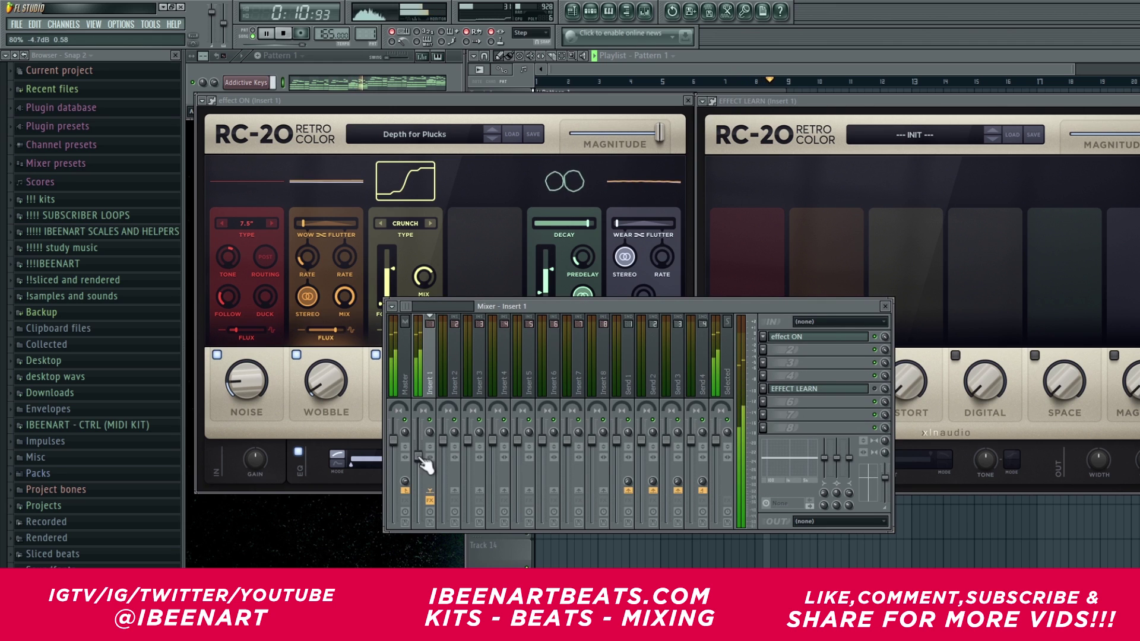
key(space)
click(492, 102)
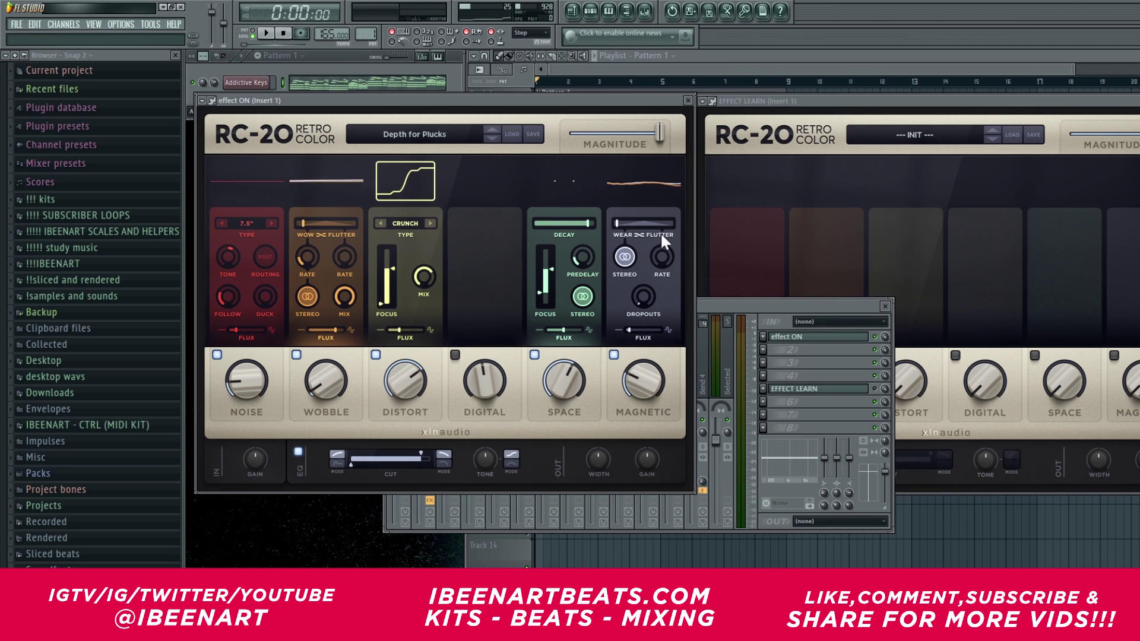
Bring the EFFECT LEARN RC-20 forward and bypass the effect ON slot on Insert 1 in the mixer.
click(739, 104)
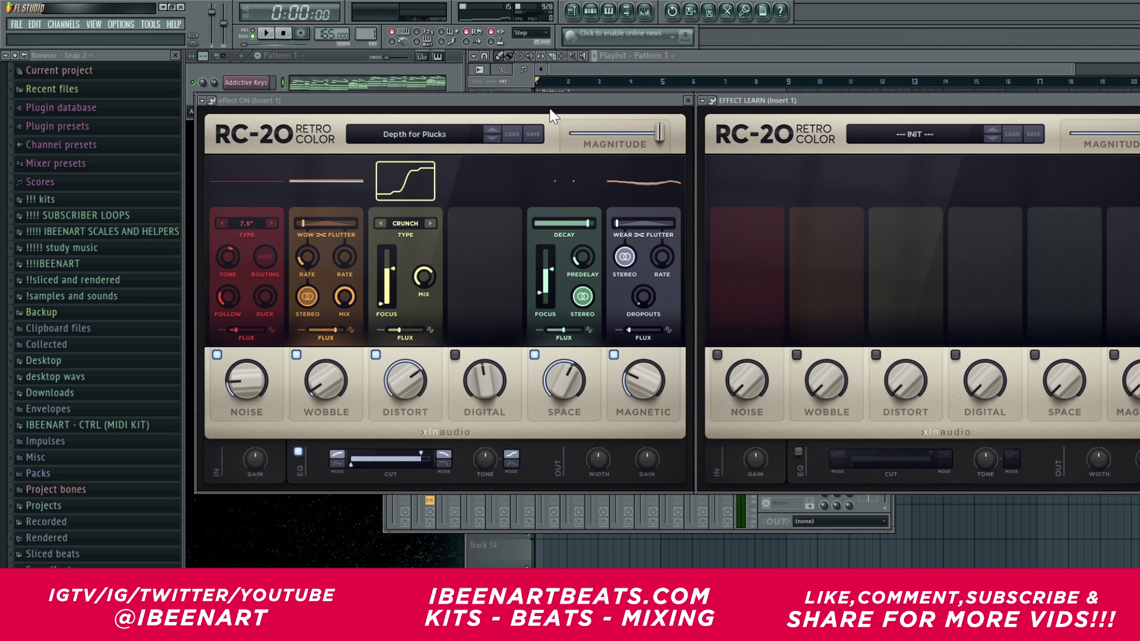
key(F9)
click(874, 336)
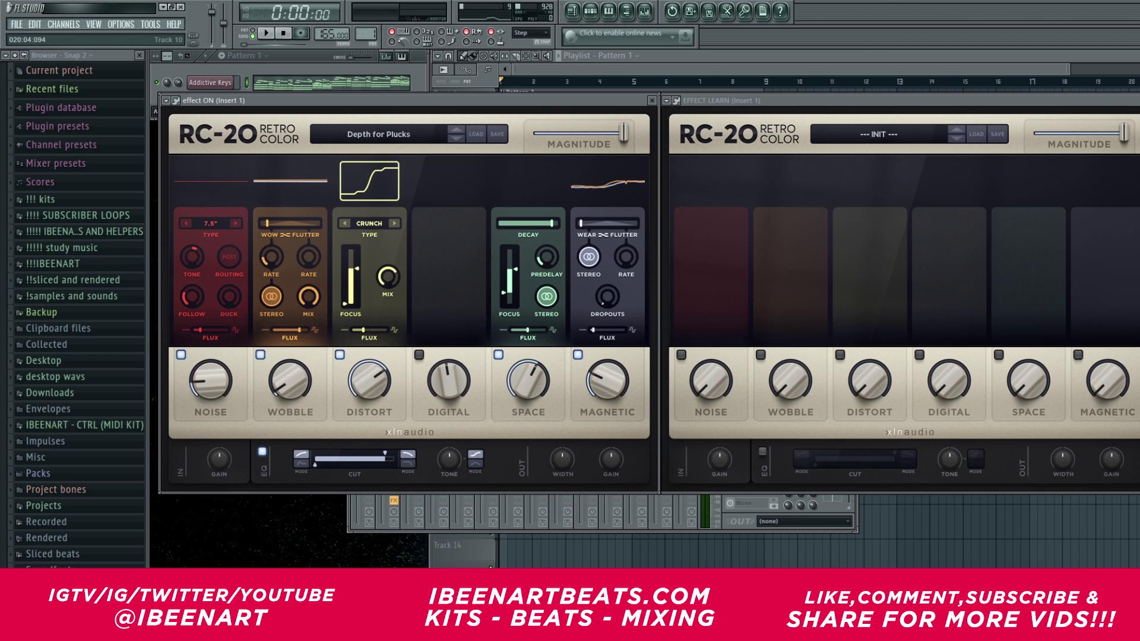
Raise the Noise amount in EFFECT LEARN and audition its types during playback, including 8-BIT, PINK and STUDIO 2.
drag(700, 386, 698, 354)
click(736, 223)
click(735, 223)
click(735, 223)
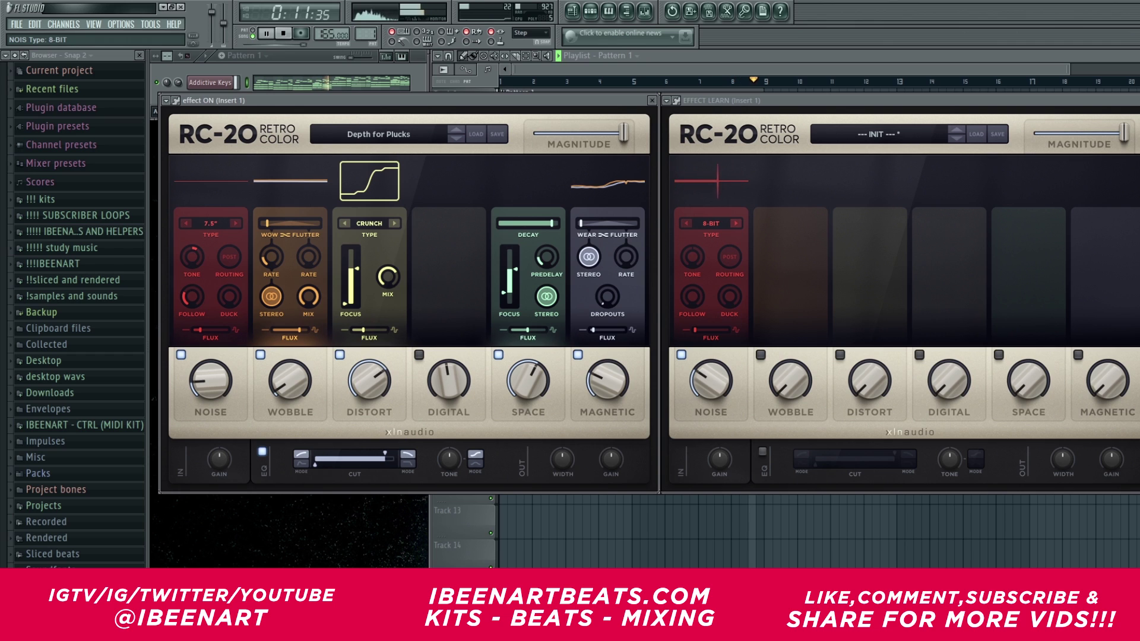
click(736, 223)
click(736, 223)
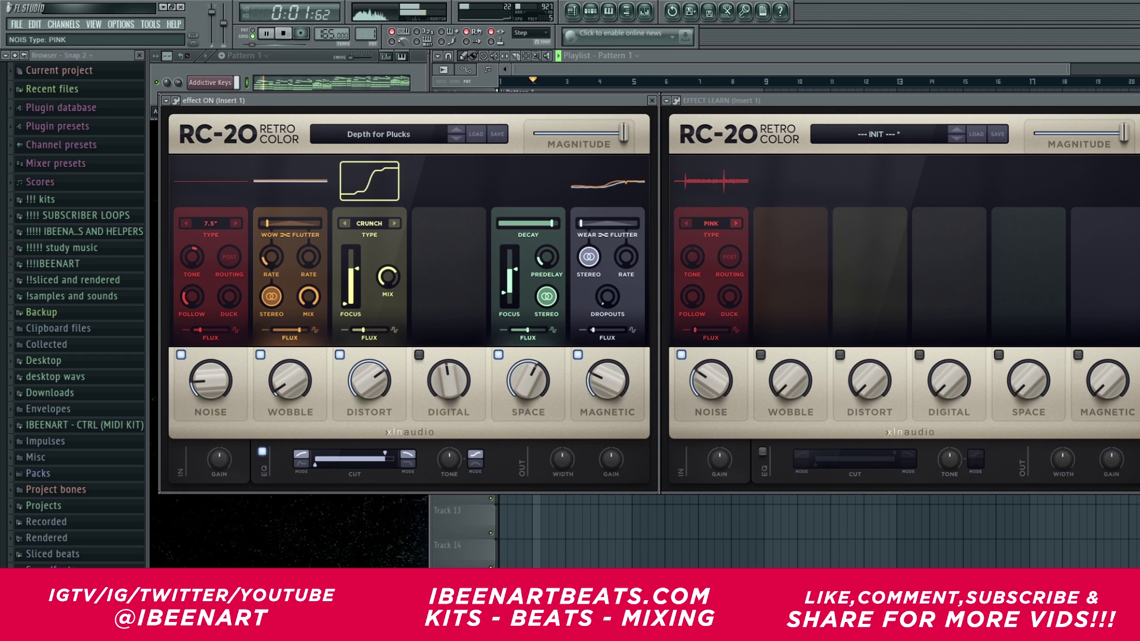
click(736, 223)
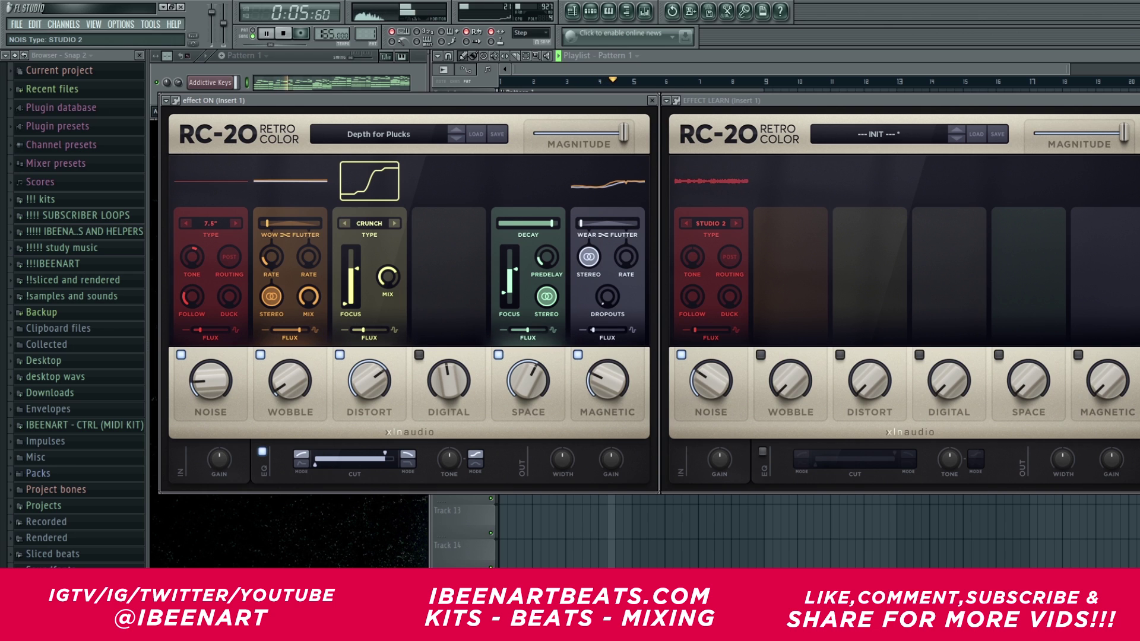
Restart playback with the noise type on APOLLO and realign the effect ON window beside EFFECT LEARN.
key(space)
click(315, 60)
key(space)
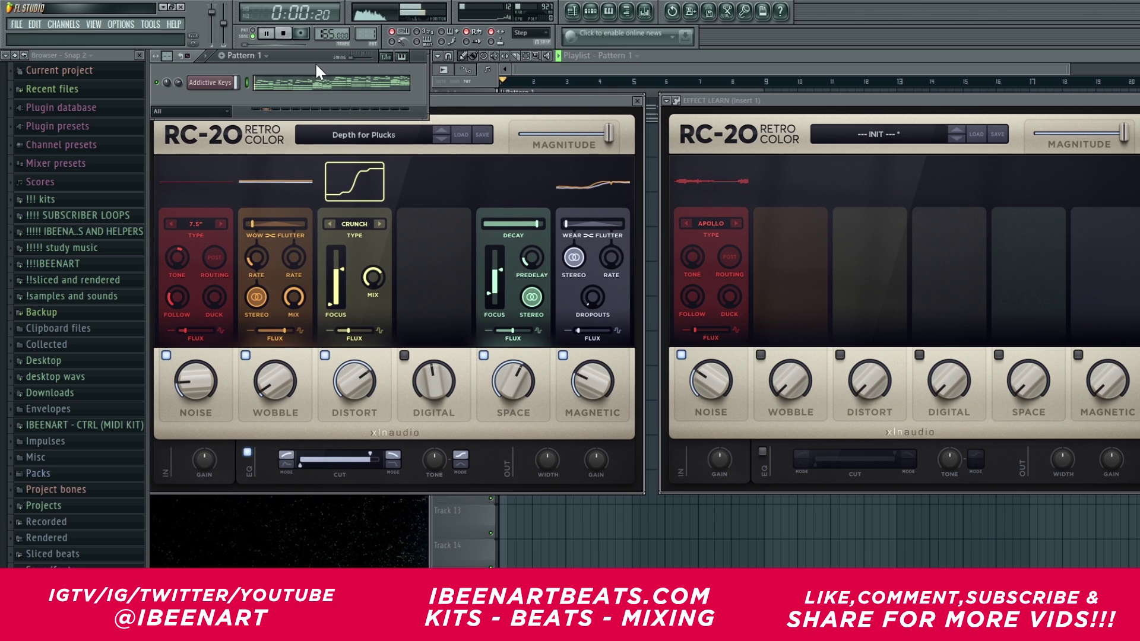
drag(473, 103, 488, 101)
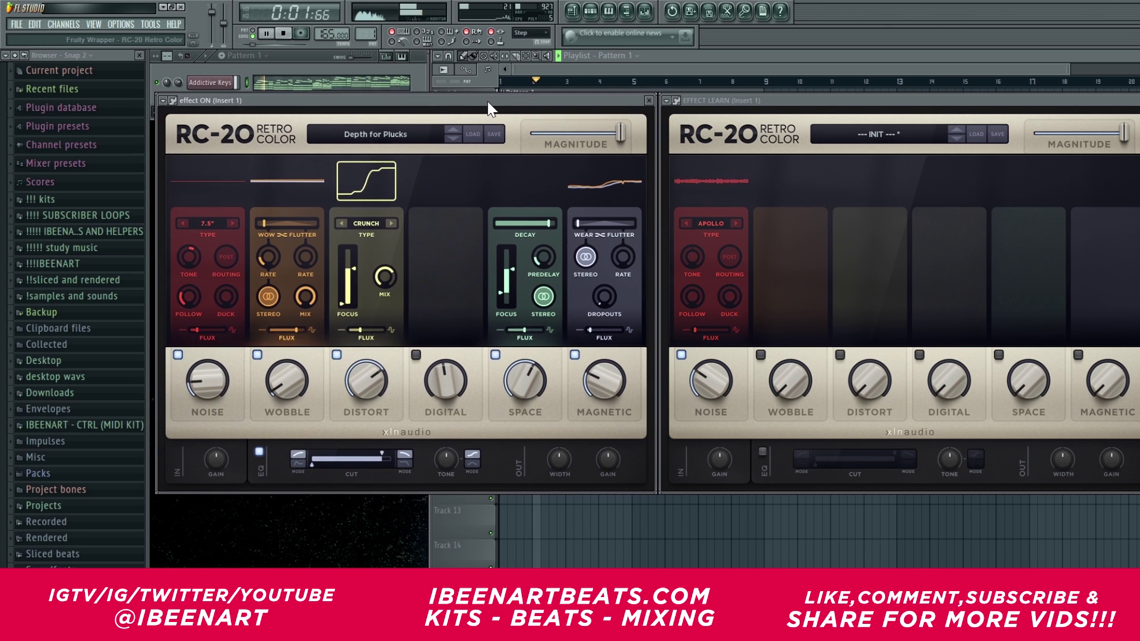
Stop playback and view the full list of noise types in EFFECT LEARN, keeping Apollo Lunar Lander.
click(318, 69)
key(space)
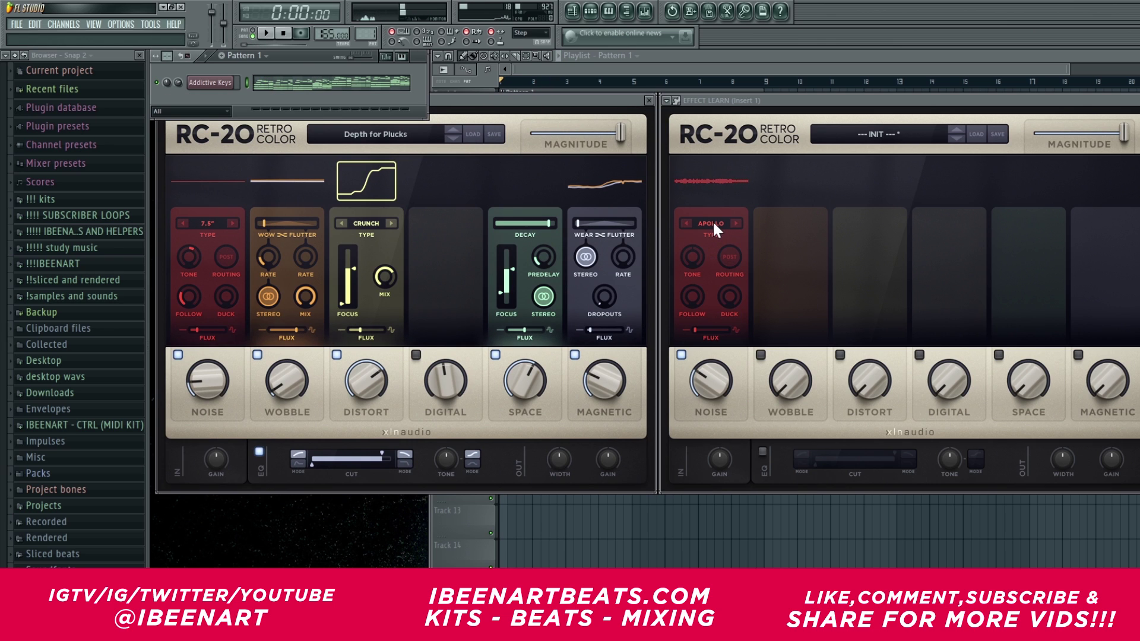
click(717, 218)
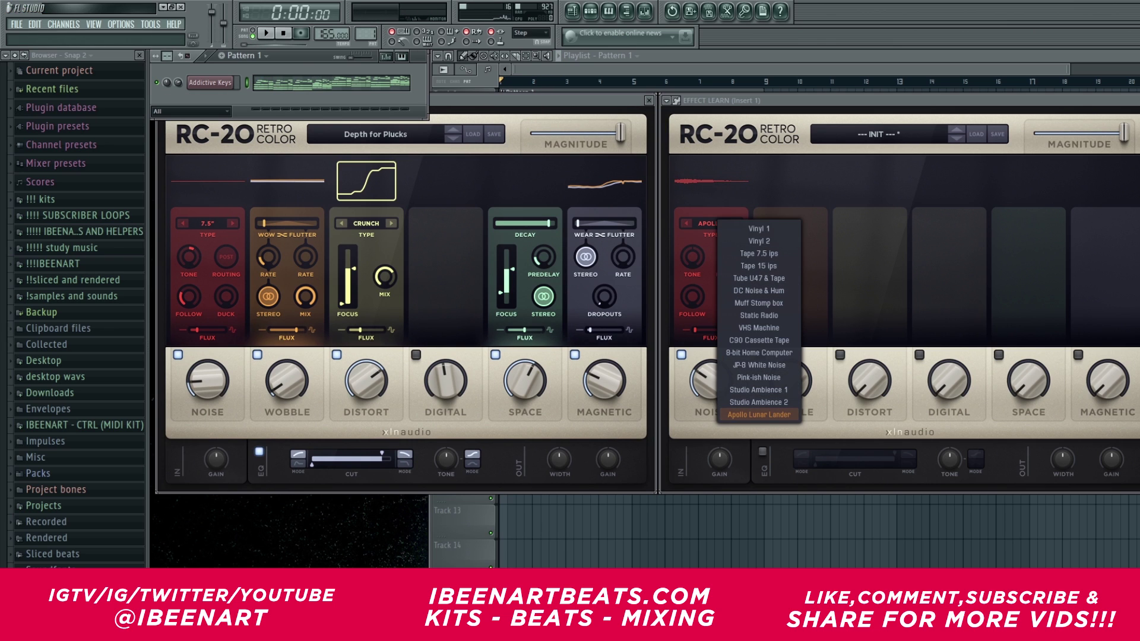
click(714, 209)
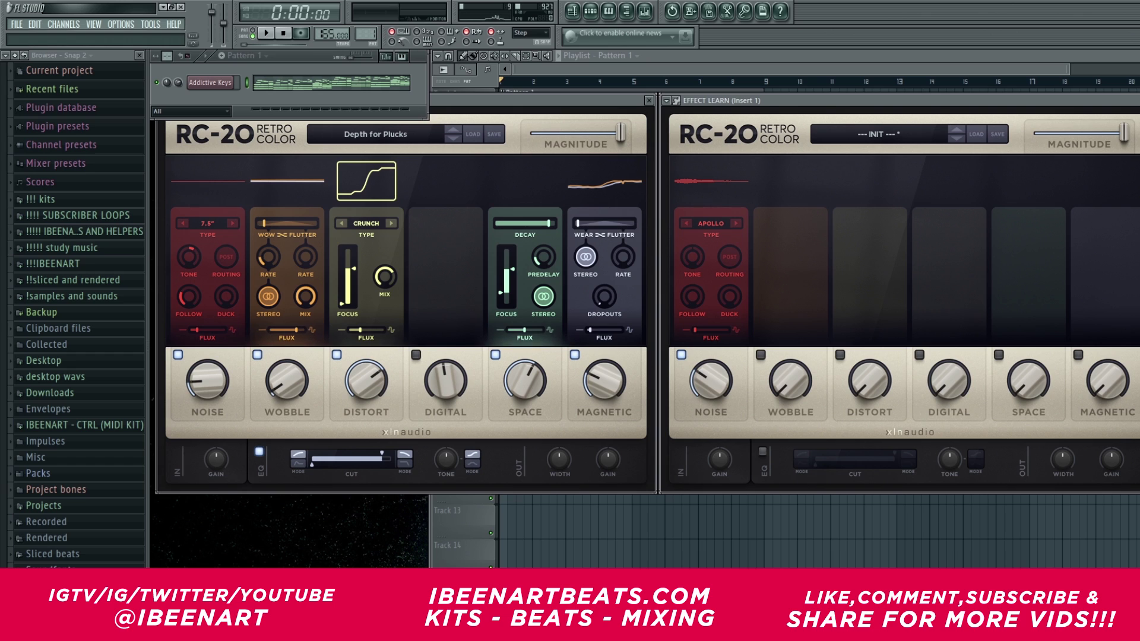
Audition the noise Tone knob in EFFECT LEARN at different settings, including about -0.6 dB, restarting playback between changes.
key(space)
mouse_move(692, 256)
mouse_down()
mouse_move(692, 237)
mouse_move(692, 285)
mouse_move(693, 254)
mouse_up()
key(space)
key(space)
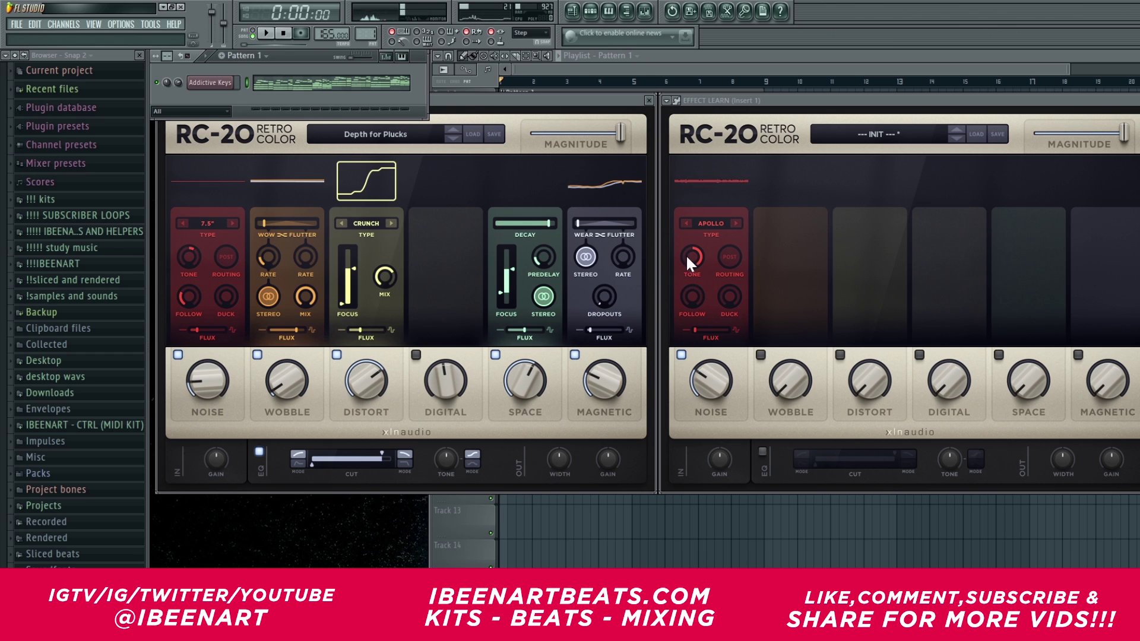
key(space)
key(space)
drag(692, 258, 692, 248)
key(space)
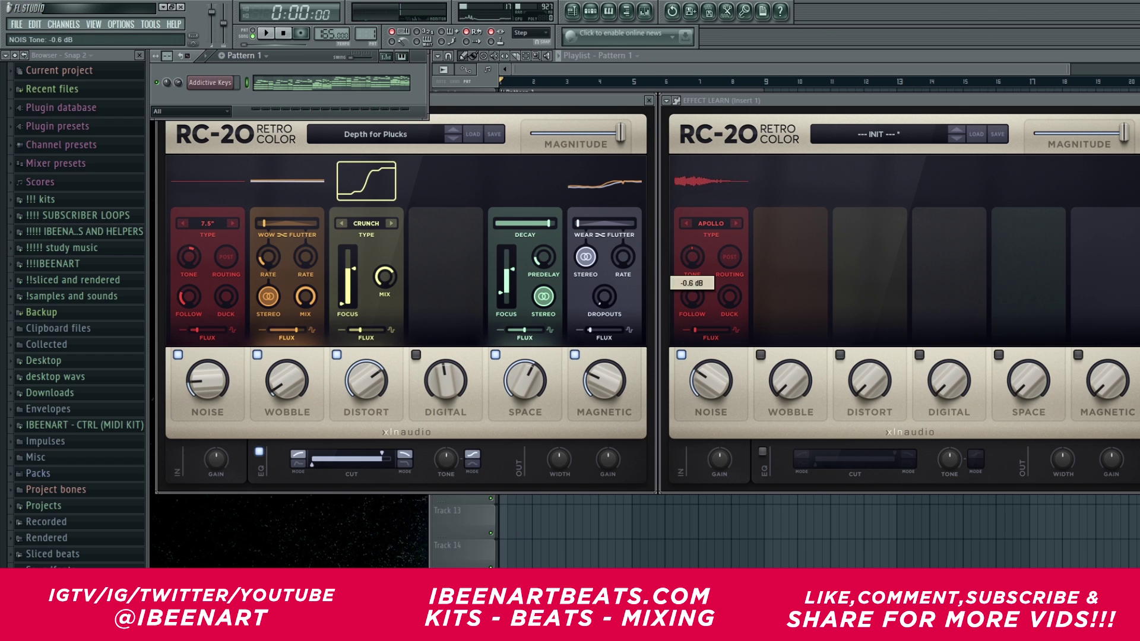
Switch the noise Routing in EFFECT LEARN to POST and audition its Follow knob at 85% and 100%.
click(729, 257)
drag(692, 297, 692, 244)
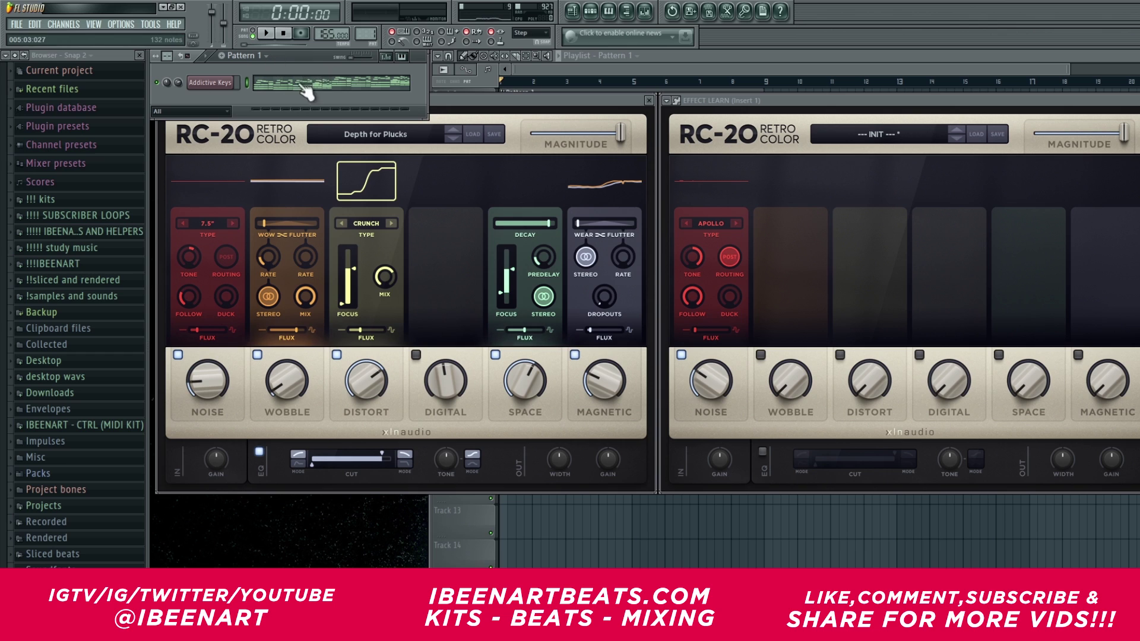
key(space)
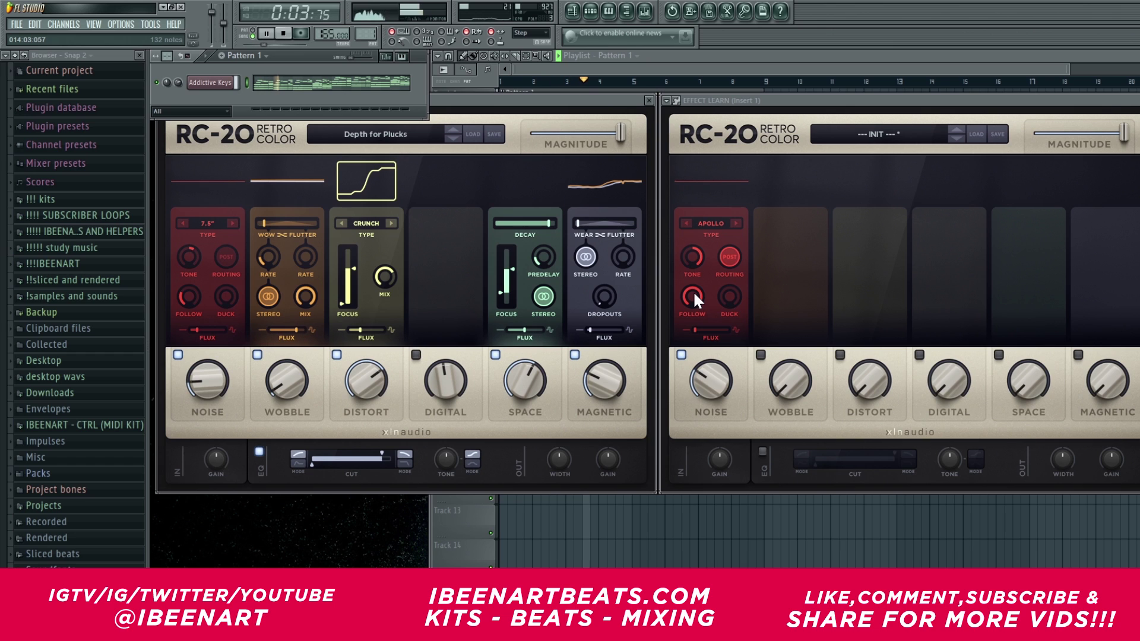
drag(695, 297, 693, 247)
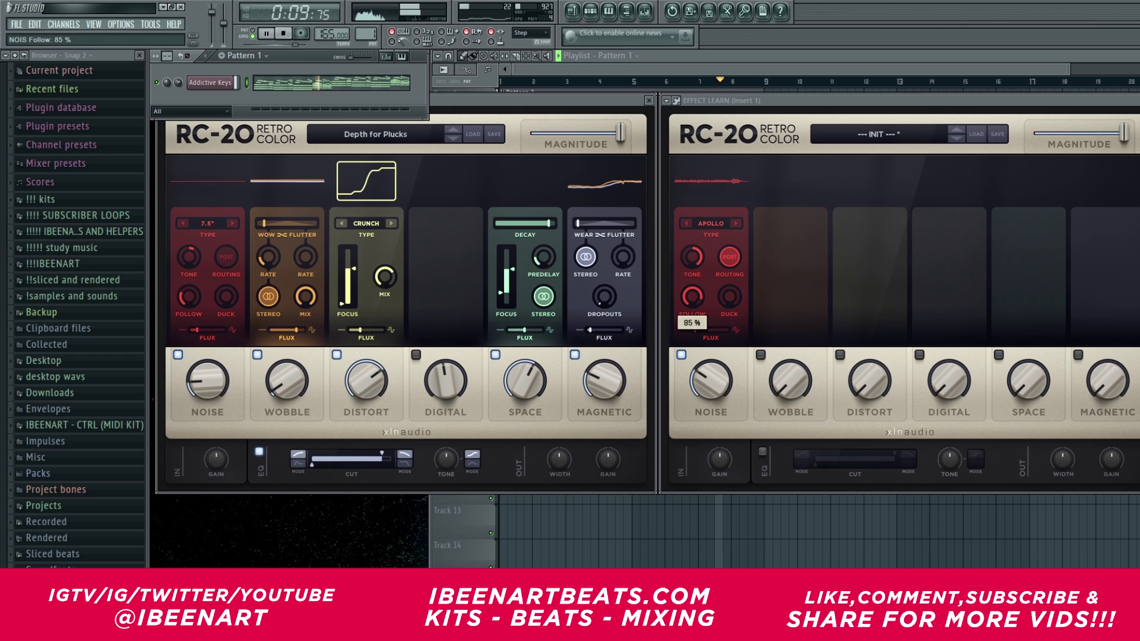
key(space)
drag(693, 297, 693, 279)
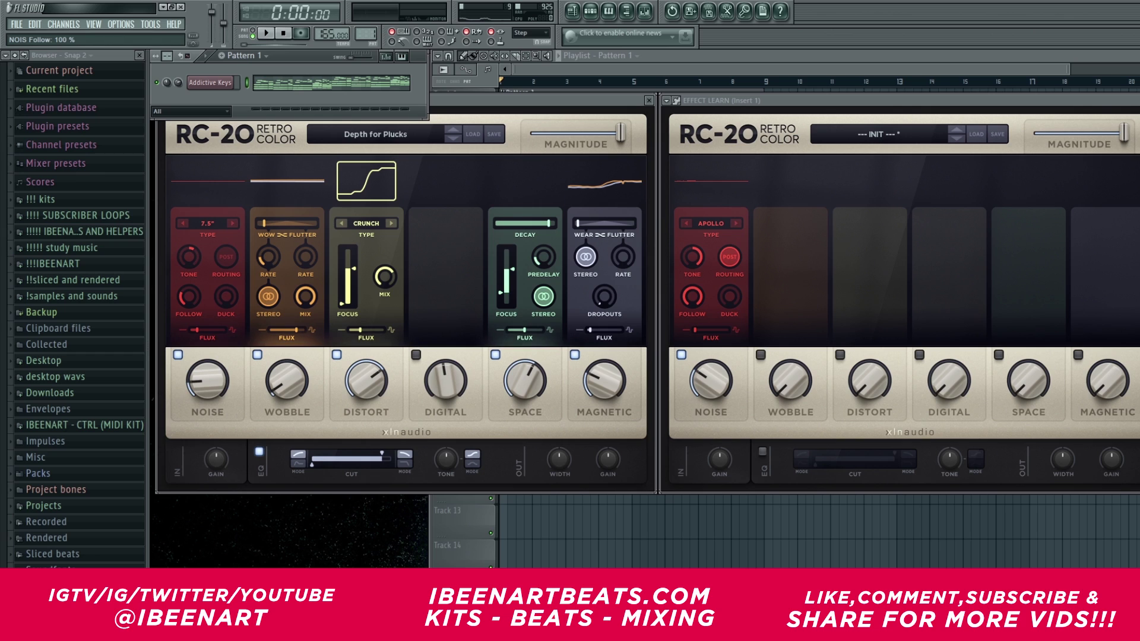
Turn the noise Follow down, raise Duck and audition the result in EFFECT LEARN, then stop playback.
drag(692, 296, 731, 267)
key(space)
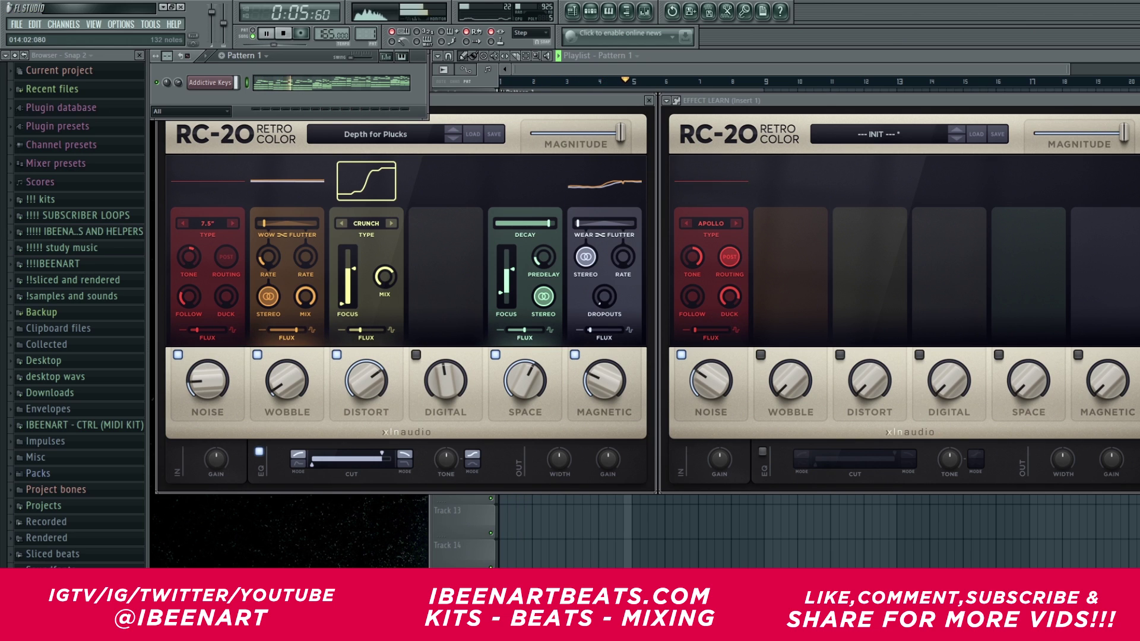
key(space)
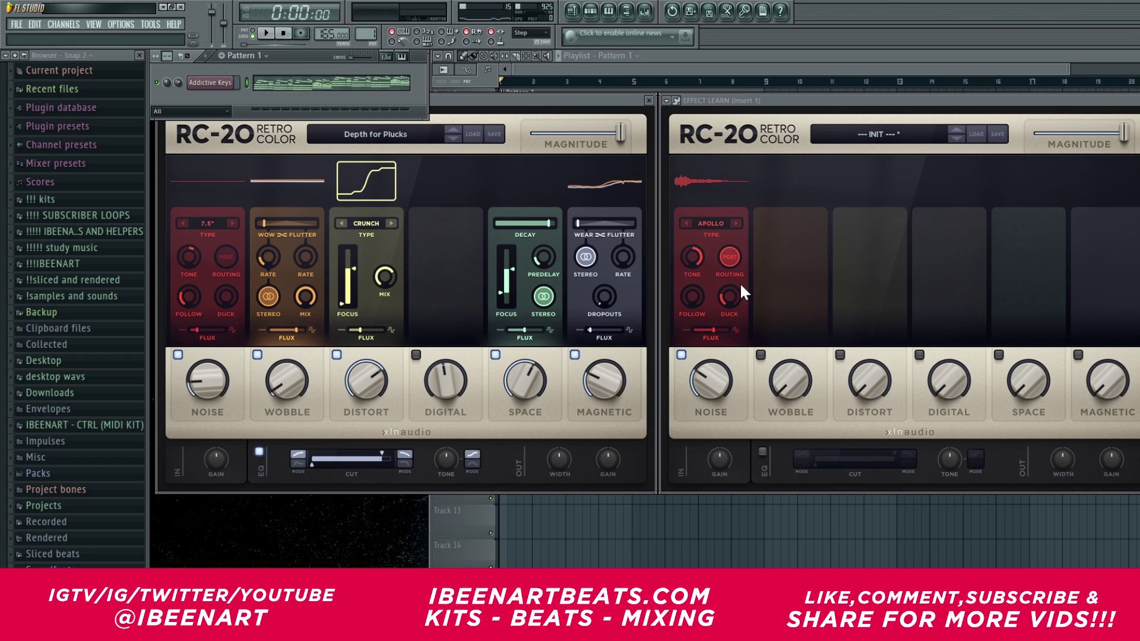